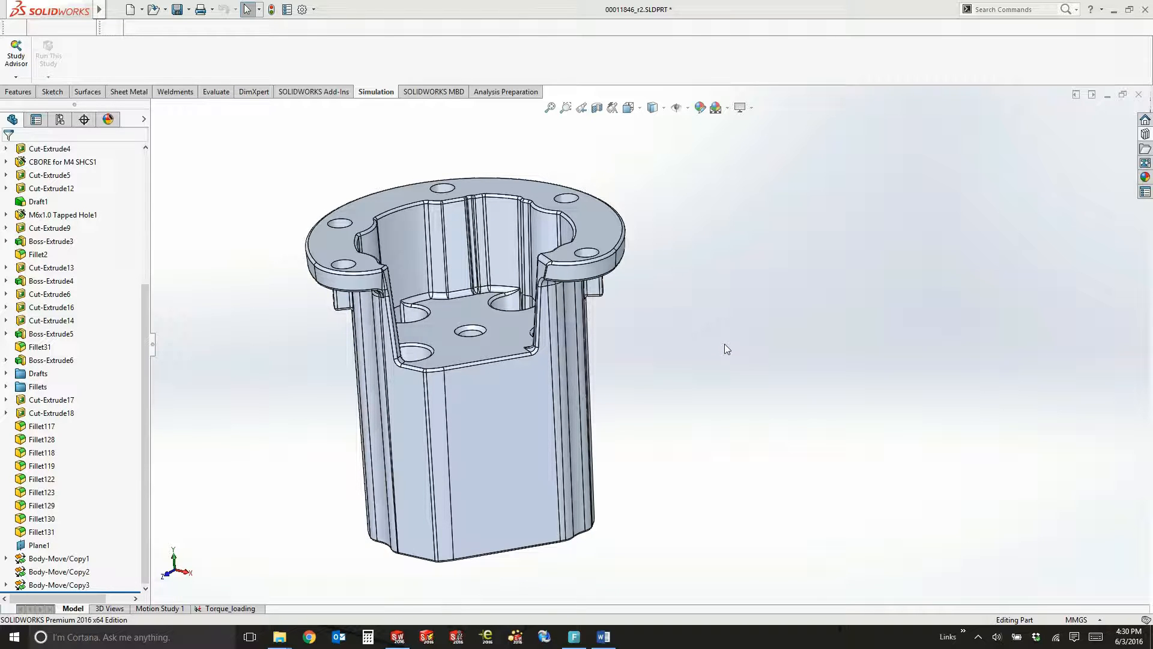
Create a new static study named "rotating" for the housing part
middle_click_drag(729, 340, 722, 379)
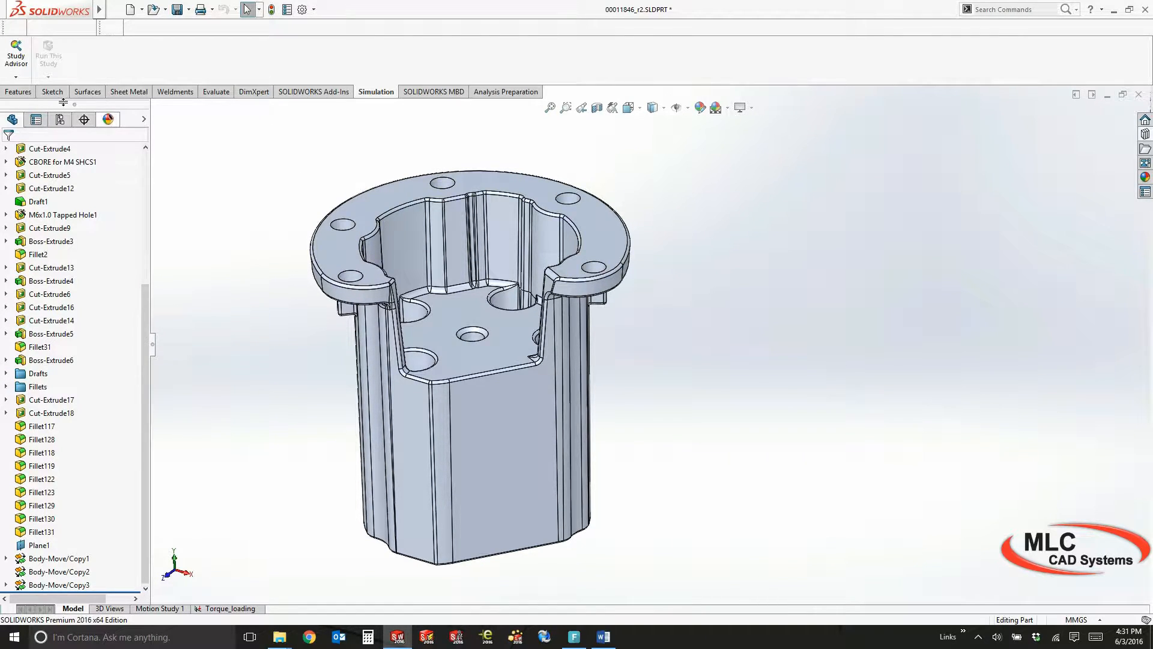
left_click(15, 76)
left_click(28, 106)
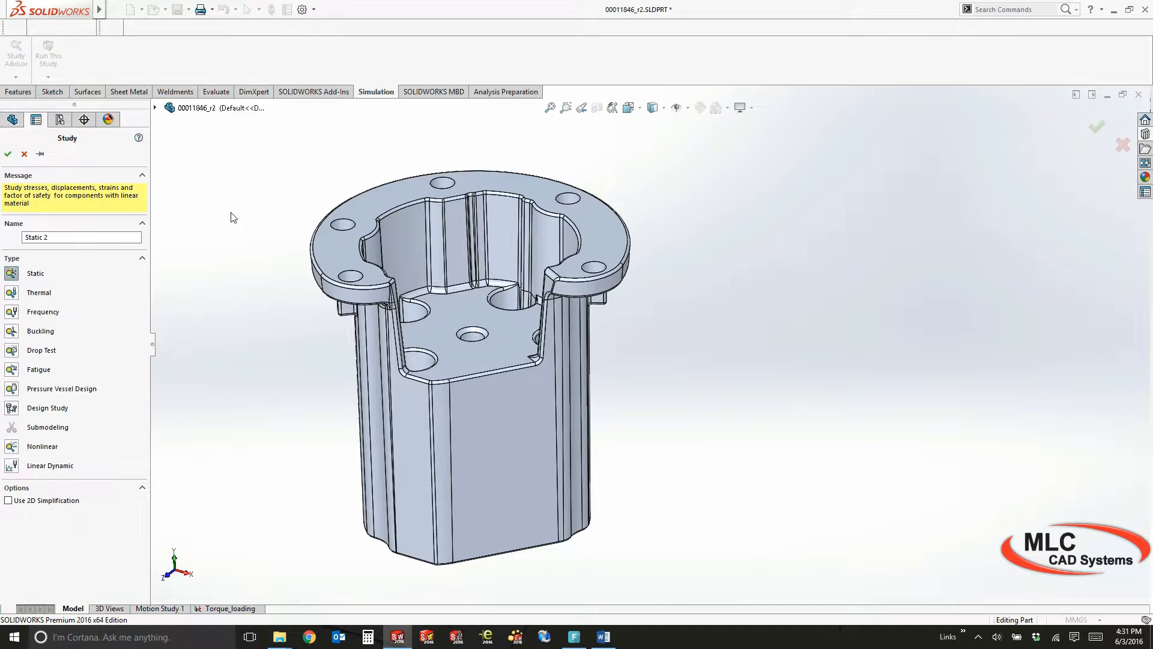
left_click(91, 239)
type("P")
left_click(8, 154)
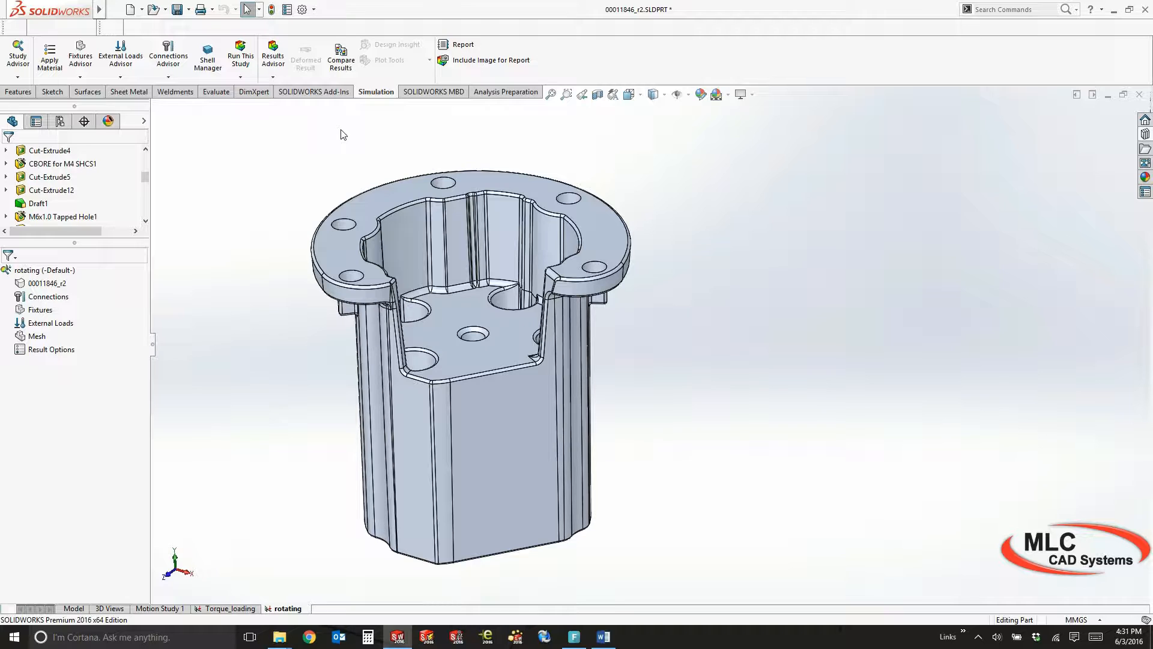
Apply the favorite material AISI 304 to the part in the rotating study
right_click(55, 284)
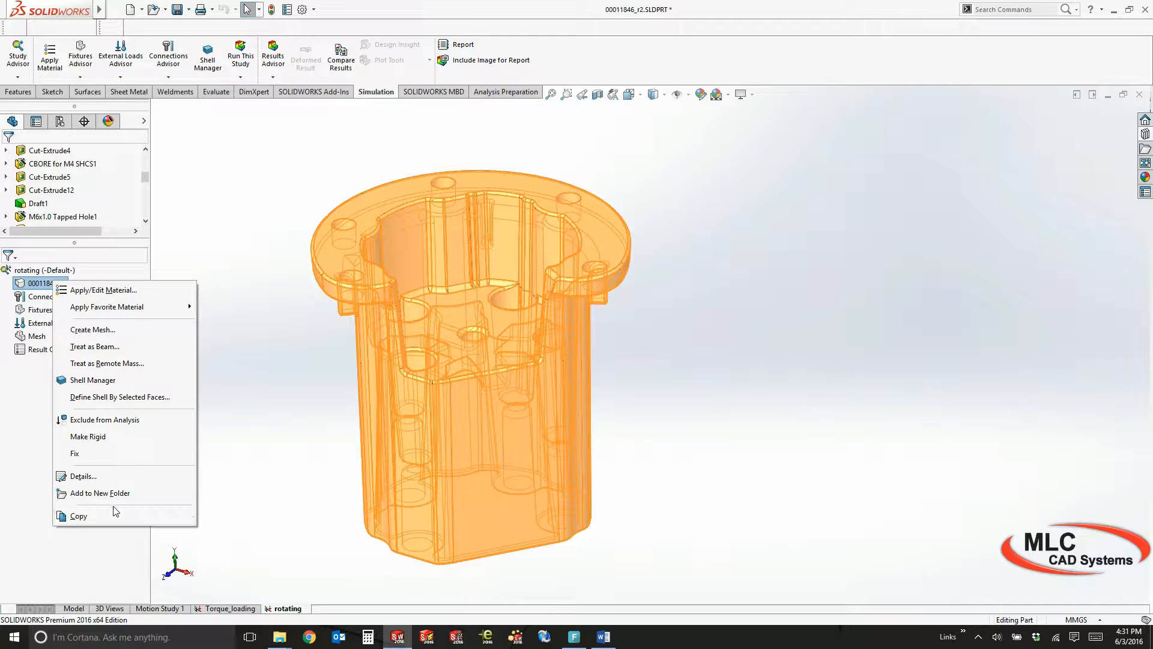
mouse_move(112, 308)
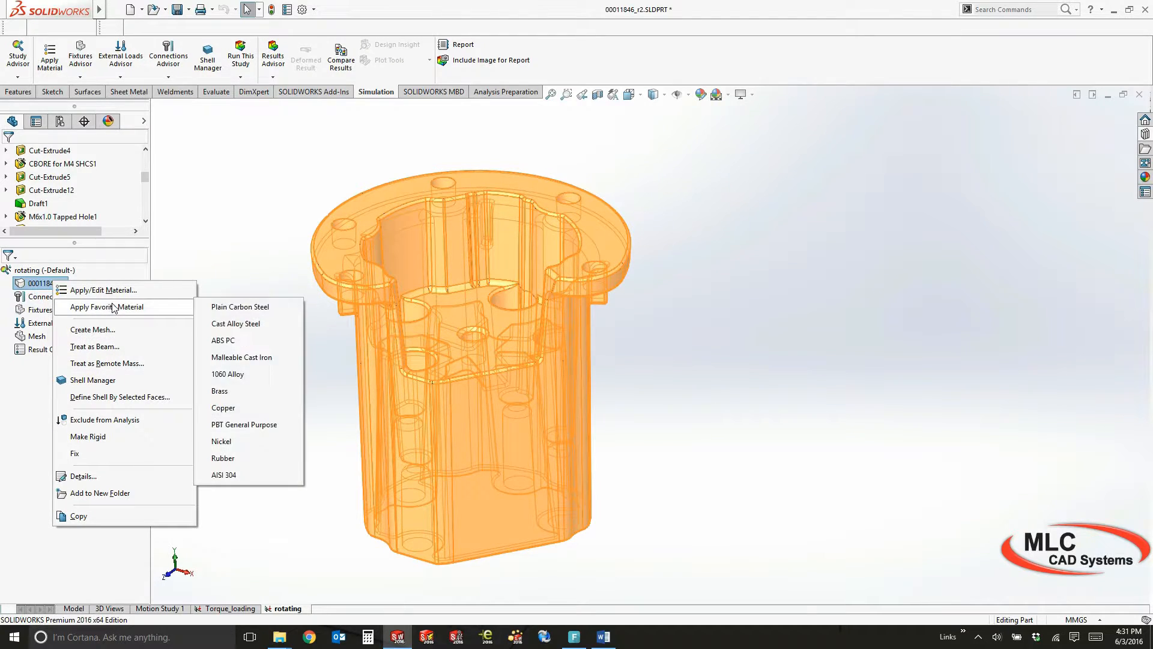
left_click(234, 476)
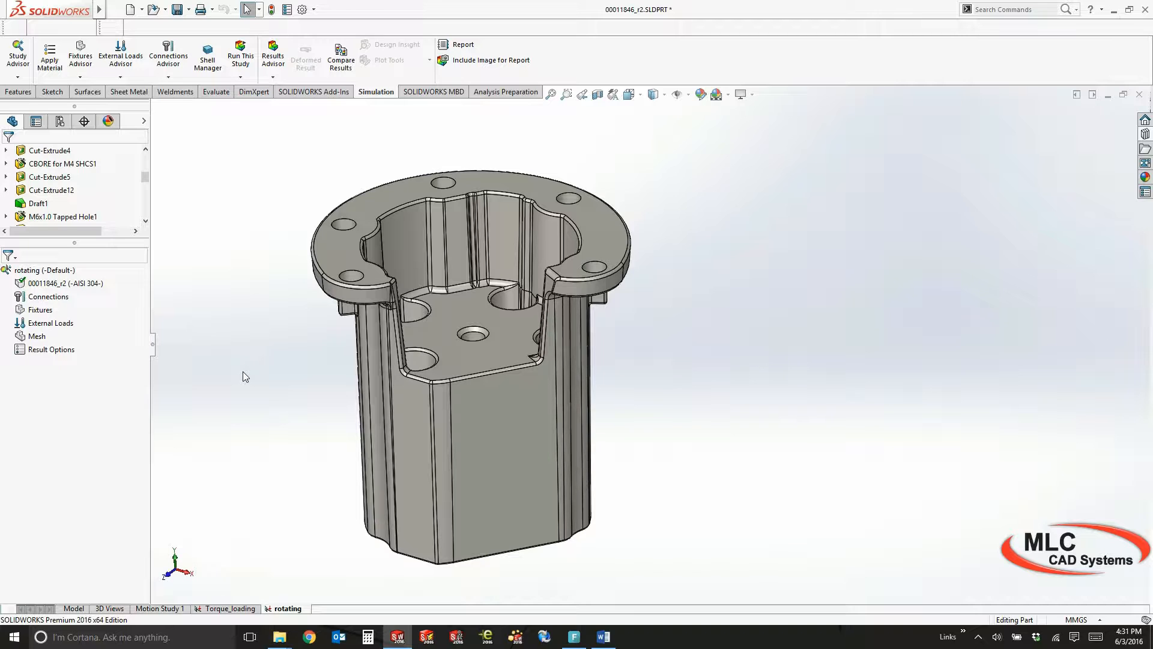
Add a fixed geometry fixture to the cylindrical faces of the four mounting holes on the housing's underside
right_click(33, 310)
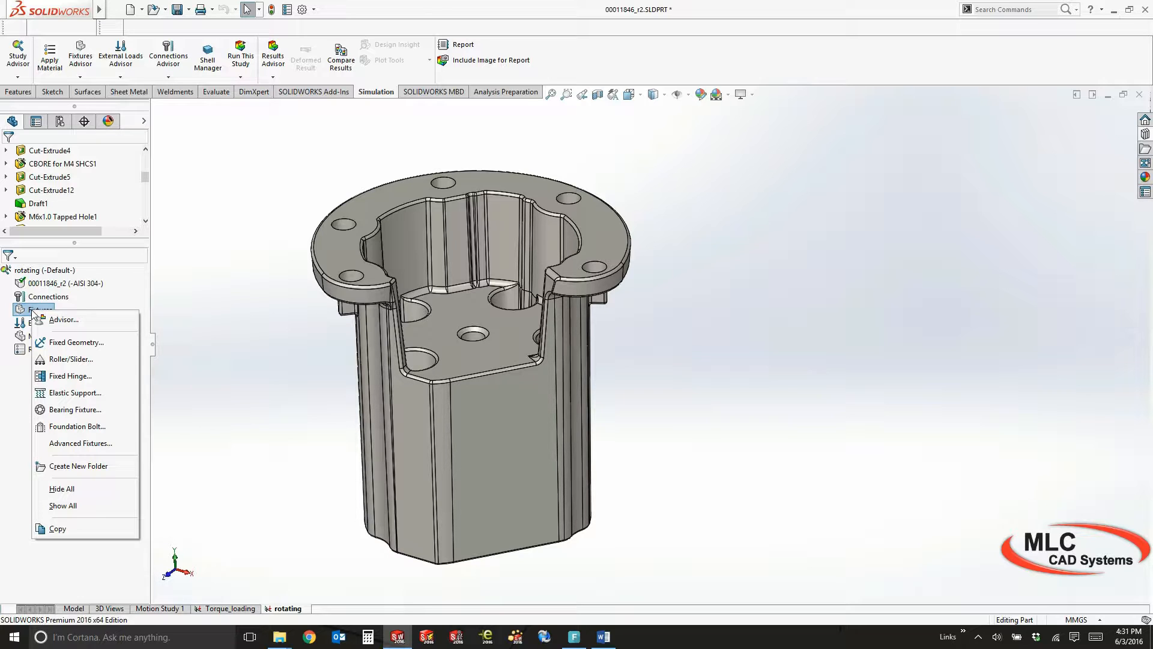
left_click(95, 342)
middle_click_drag(297, 368, 300, 212)
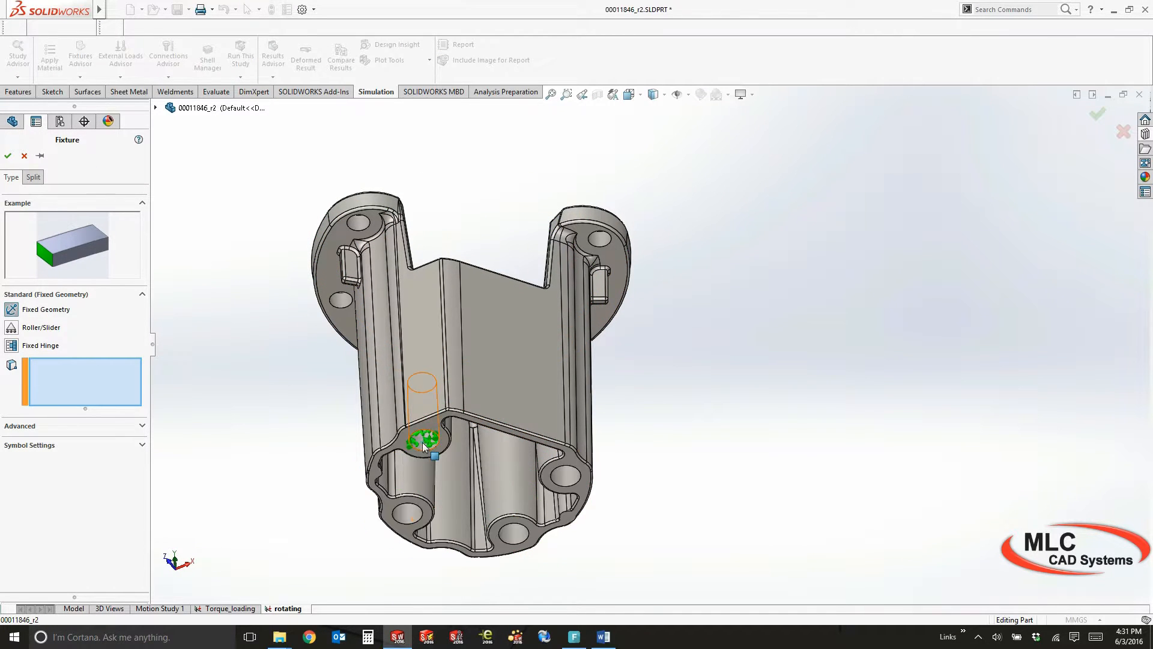
left_click(423, 442)
left_click(412, 512)
left_click(514, 535)
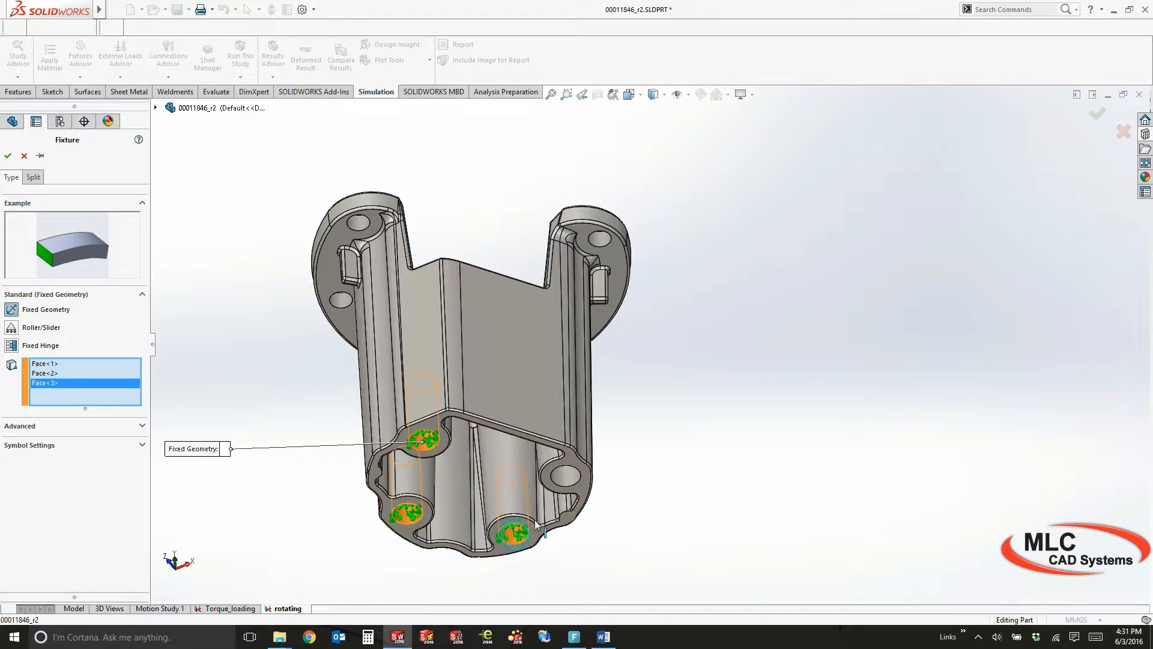
left_click(564, 476)
mouse_move(697, 328)
middle_mouse_down()
mouse_move(700, 391)
mouse_move(697, 330)
mouse_move(679, 327)
middle_mouse_up()
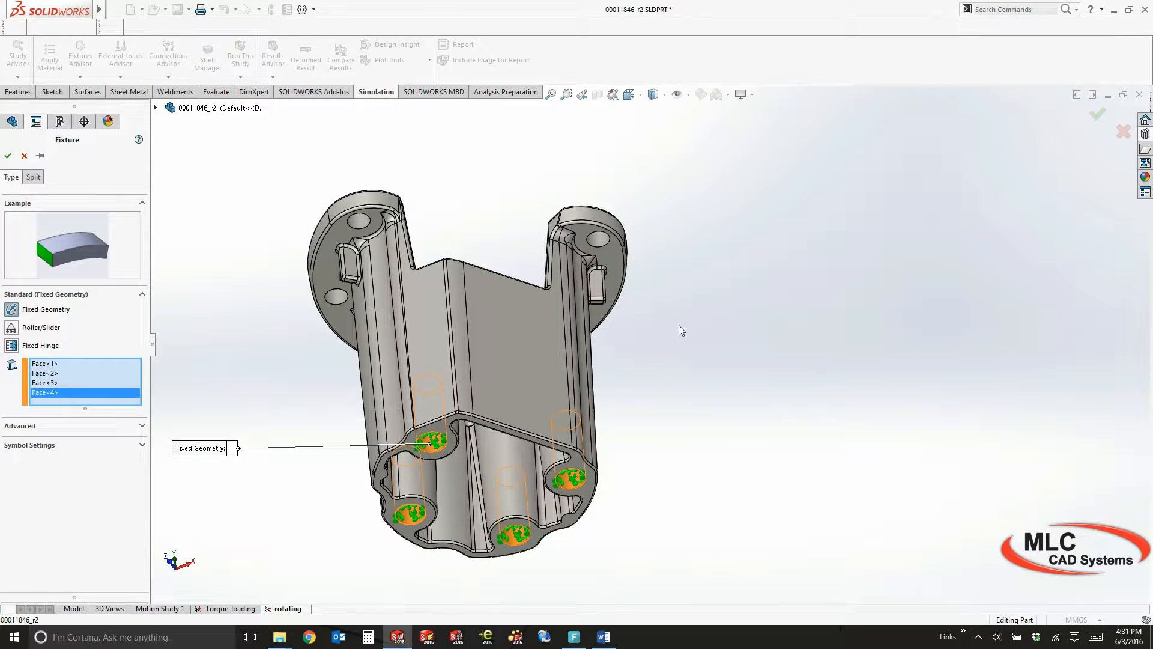
left_click(8, 156)
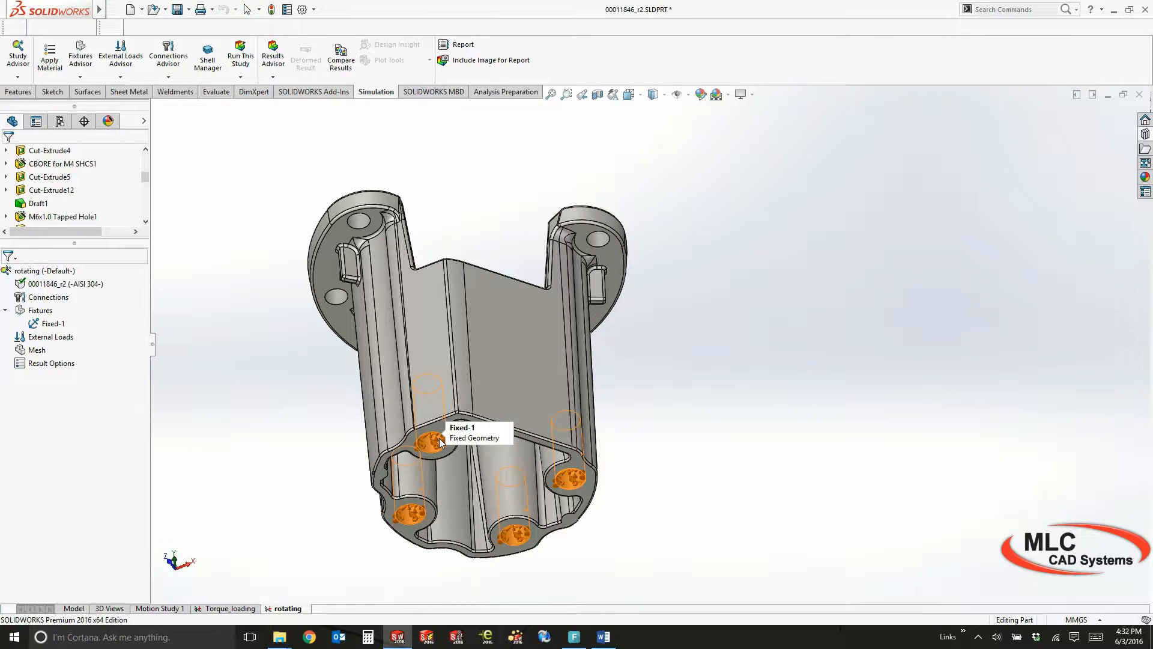
Add a gravity load of 386.22 in/s^2 normal to the Top Plane, pointing down through the housing
middle_click_drag(531, 391, 708, 488)
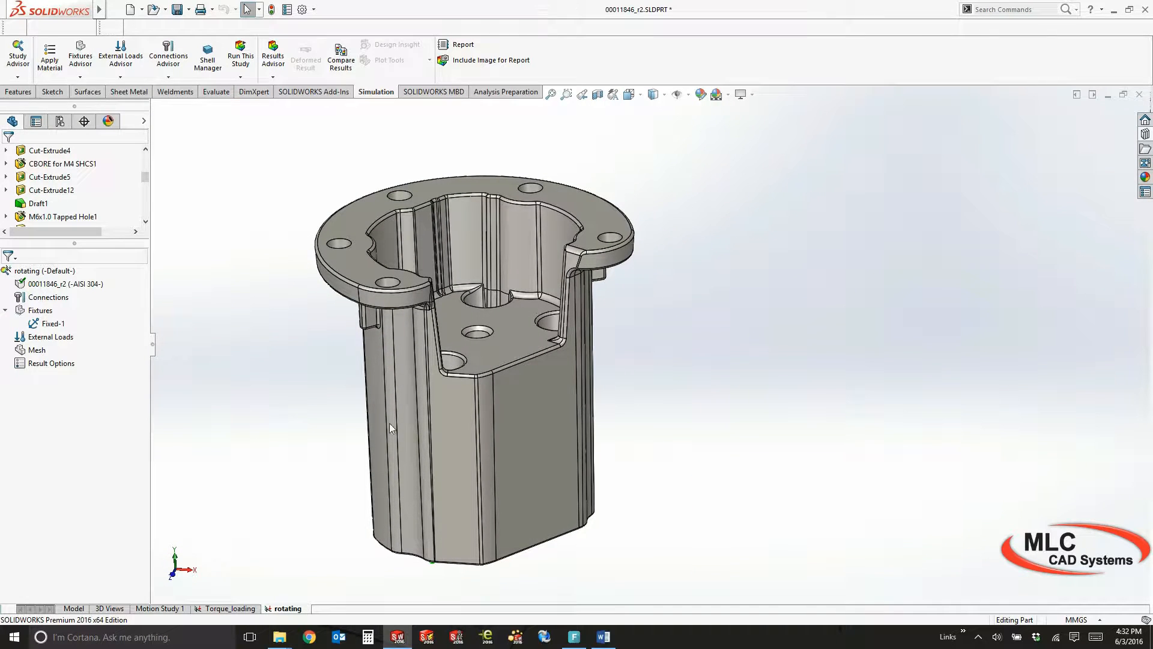
right_click(54, 340)
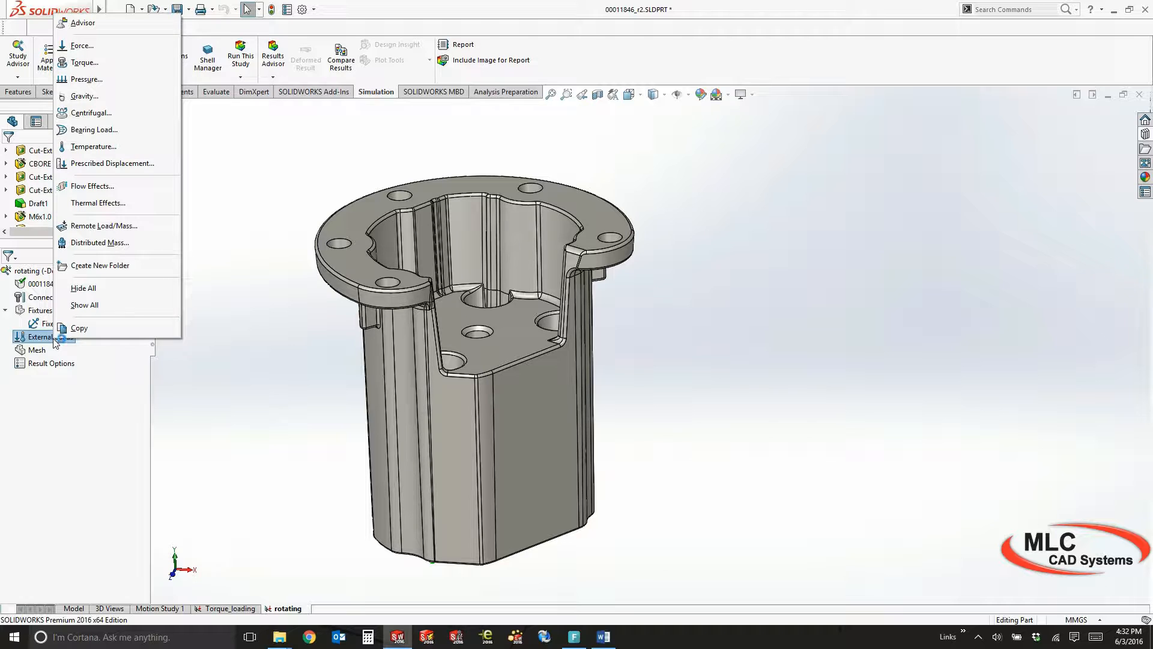
left_click(82, 96)
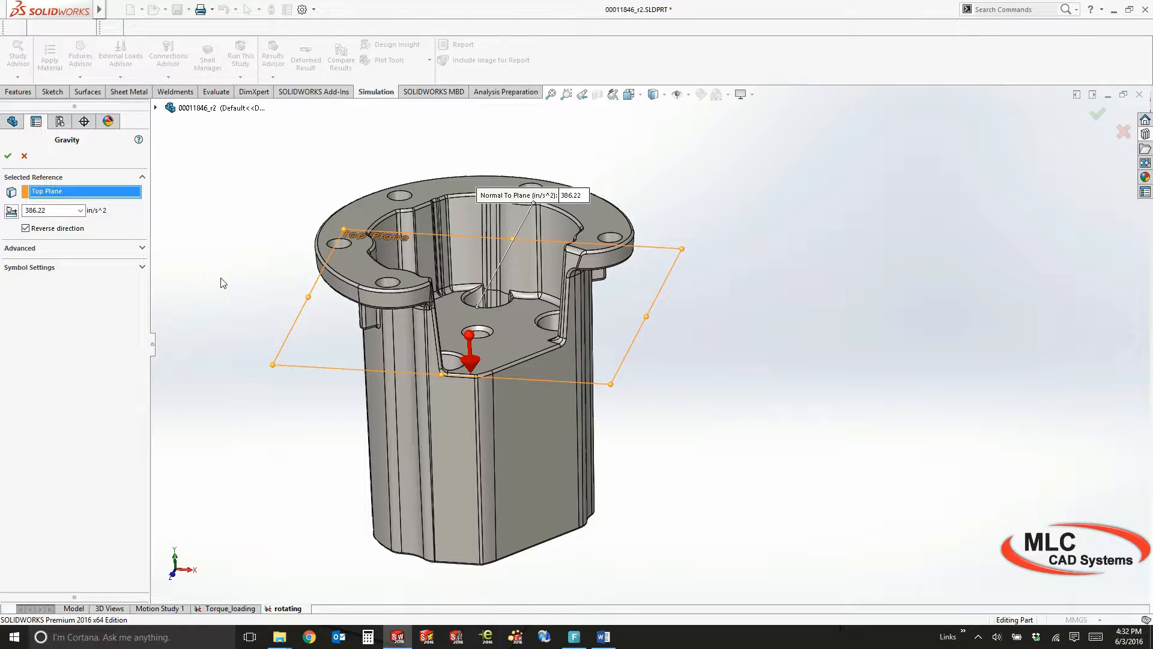
left_click(8, 157)
middle_click_drag(247, 326, 207, 369)
key("Escape")
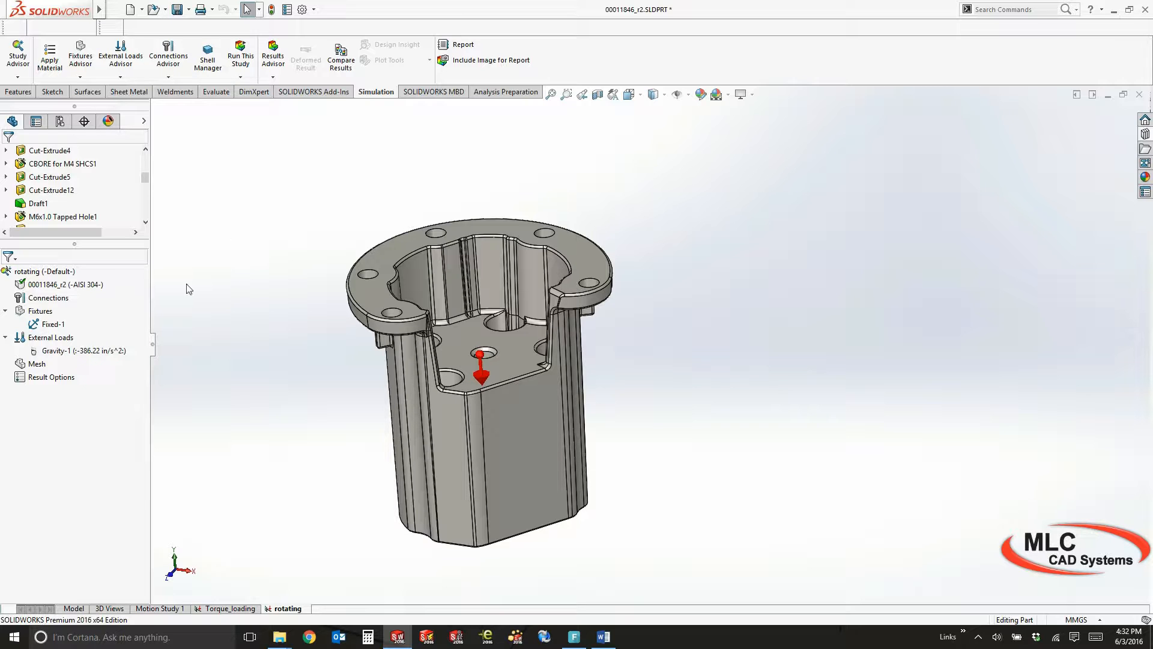
Start a direct-transfer remote load on the top flange face, located at X 0, Y 12 and Z 4 in
right_click(36, 337)
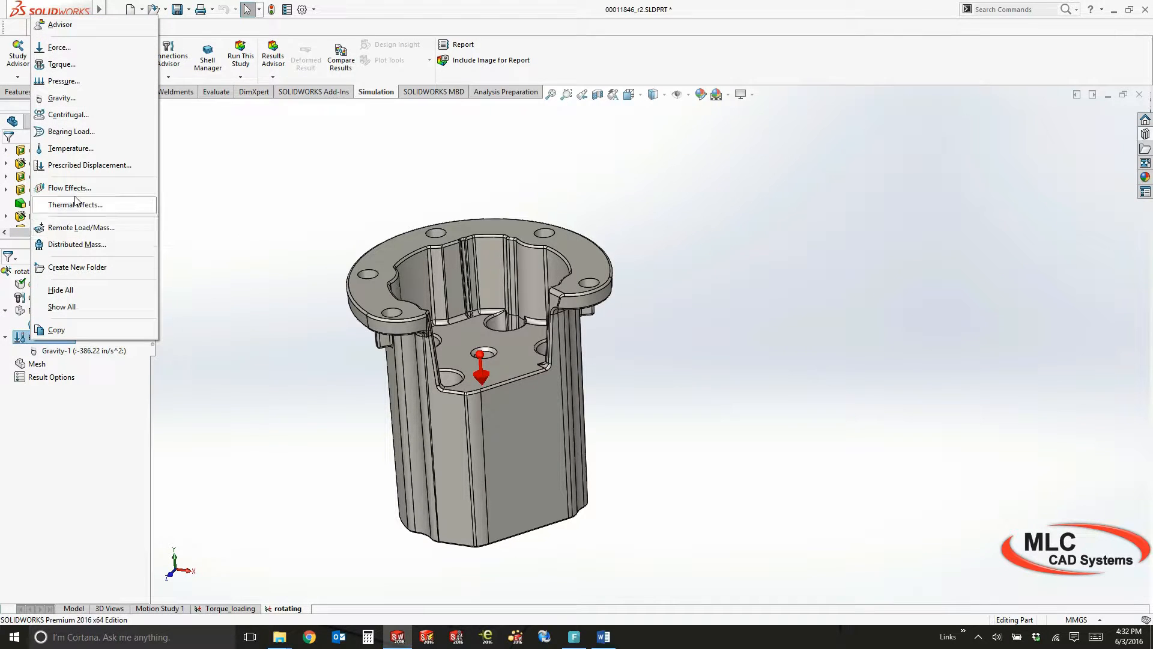
left_click(96, 229)
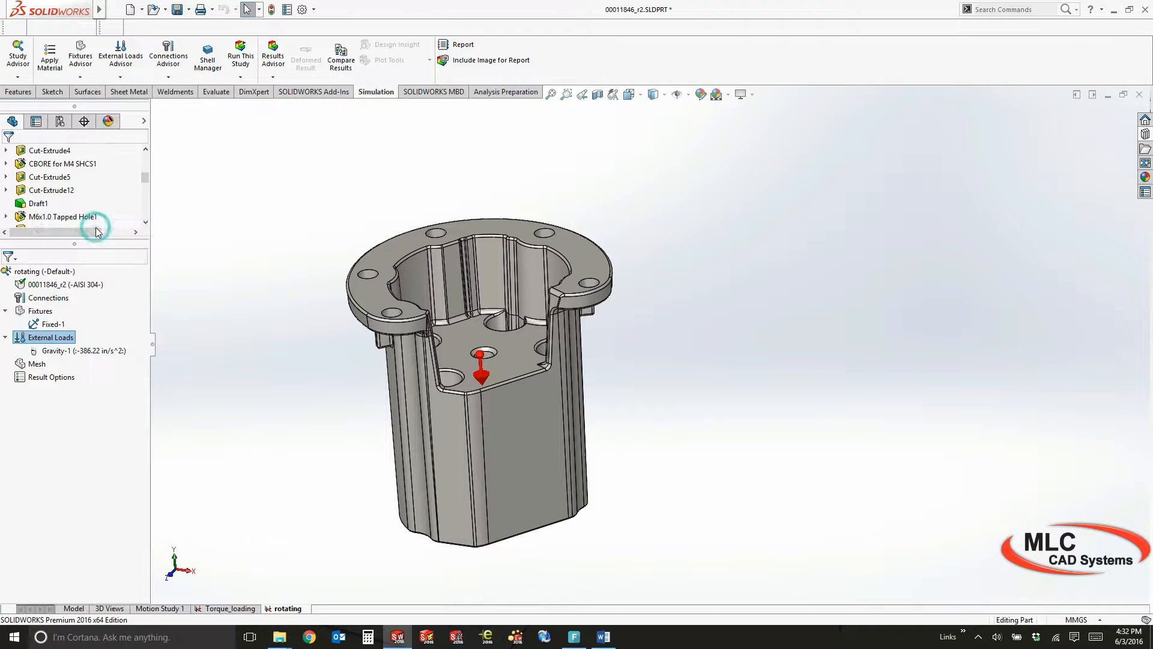
left_click(394, 246)
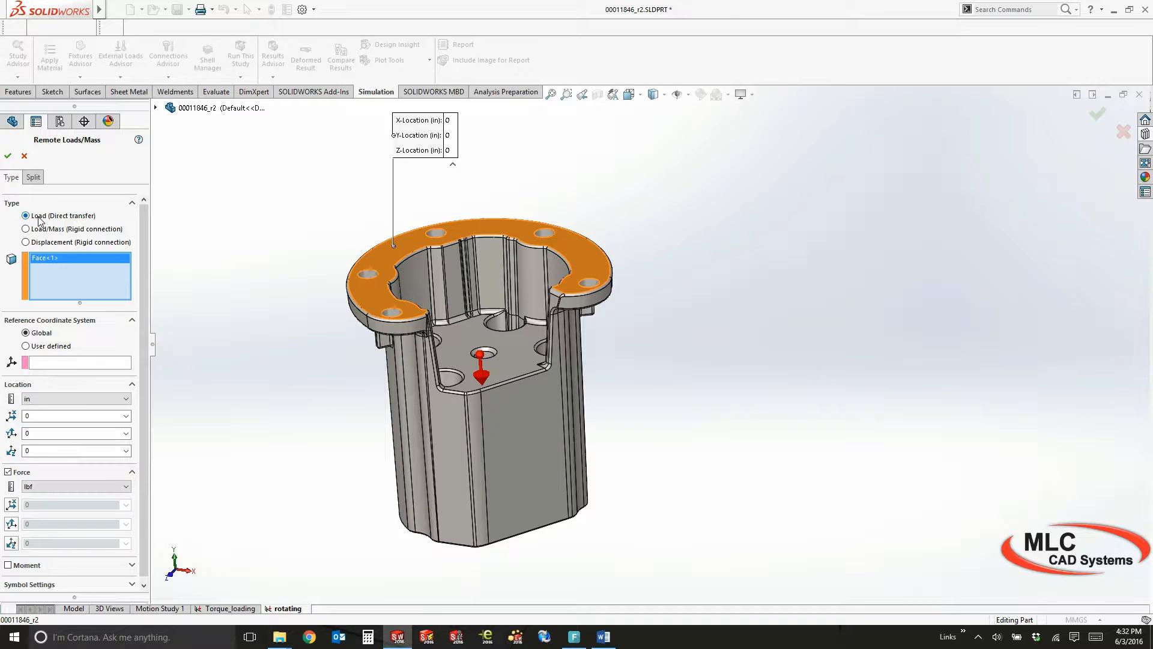
left_click(67, 415)
left_click(68, 434)
type("12")
left_click(57, 450)
type("4")
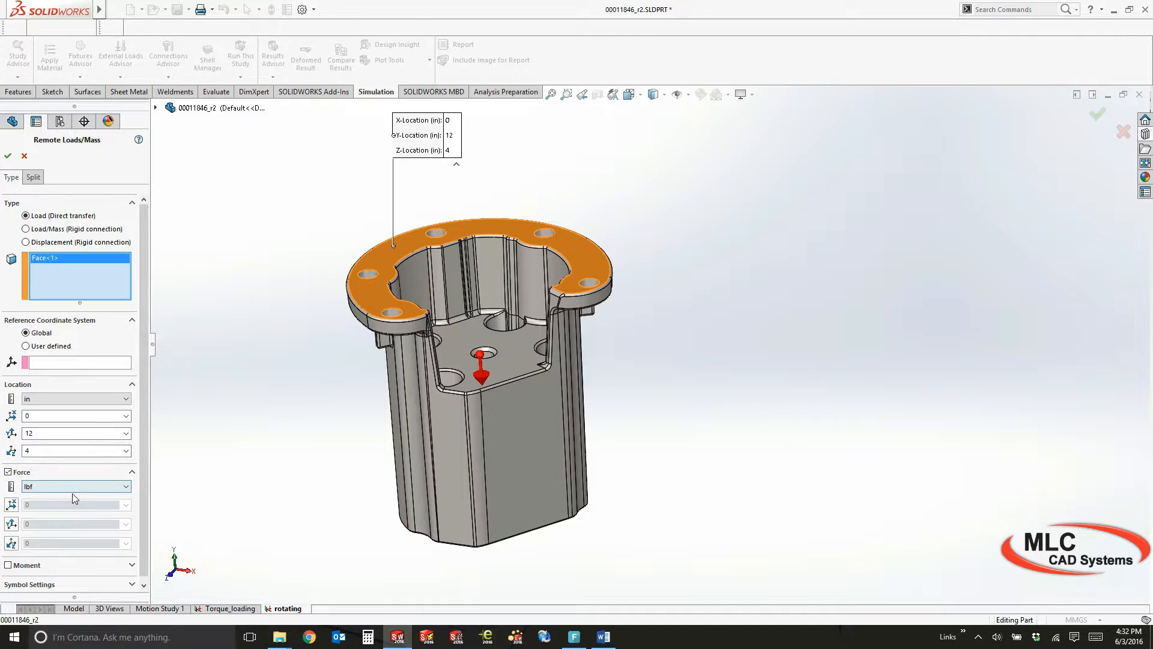
Give the remote load a 75 lbf force in the X direction and accept the load
left_click(11, 505)
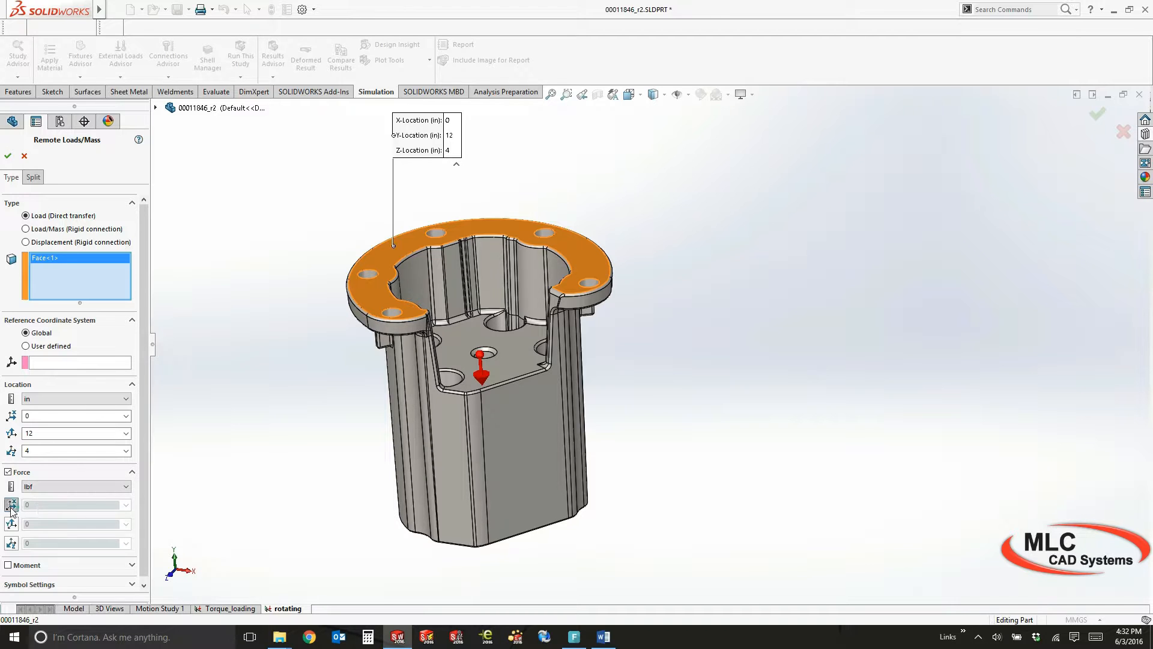
type("75")
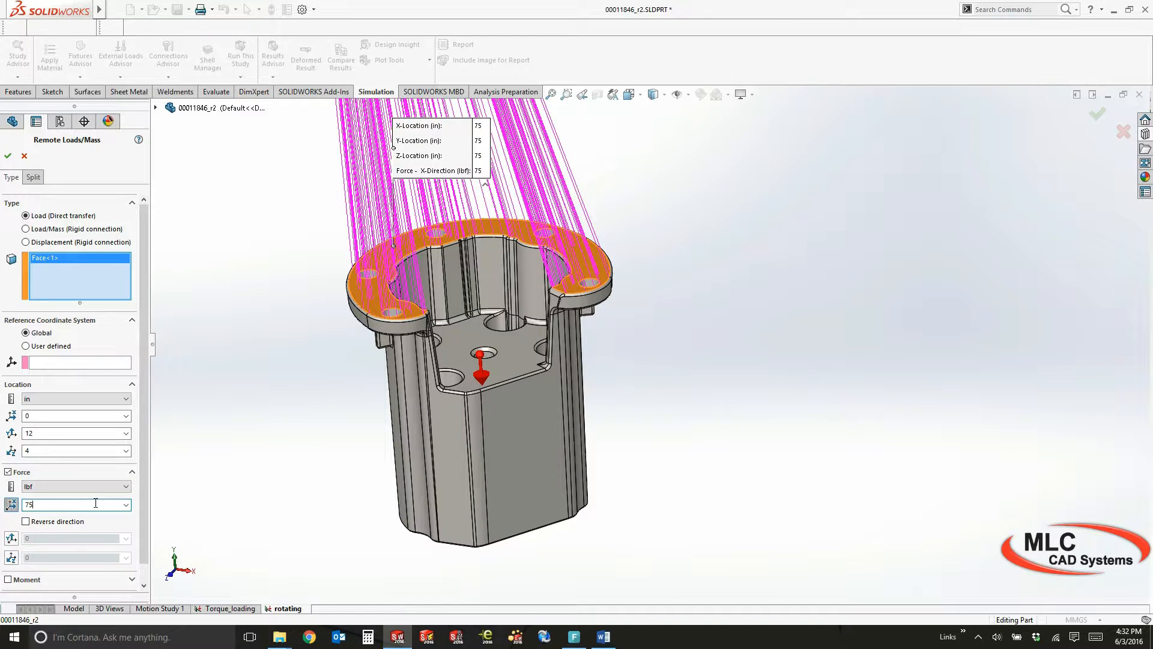
middle_click_drag(261, 207, 320, 332)
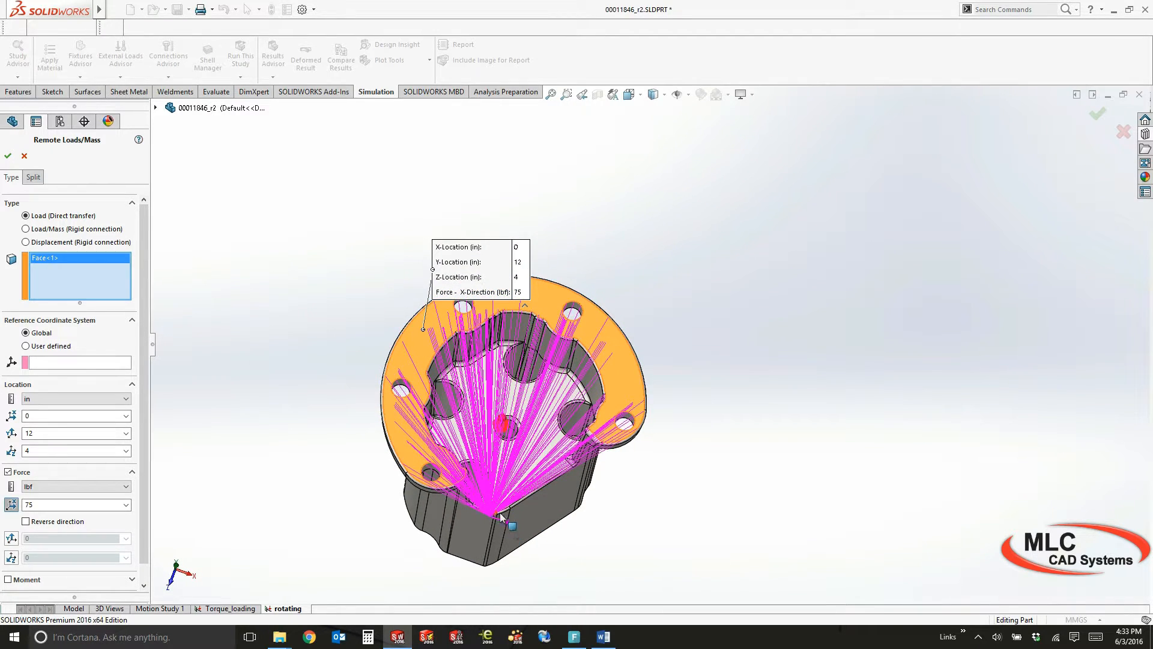
scroll(524, 515, "down", 3)
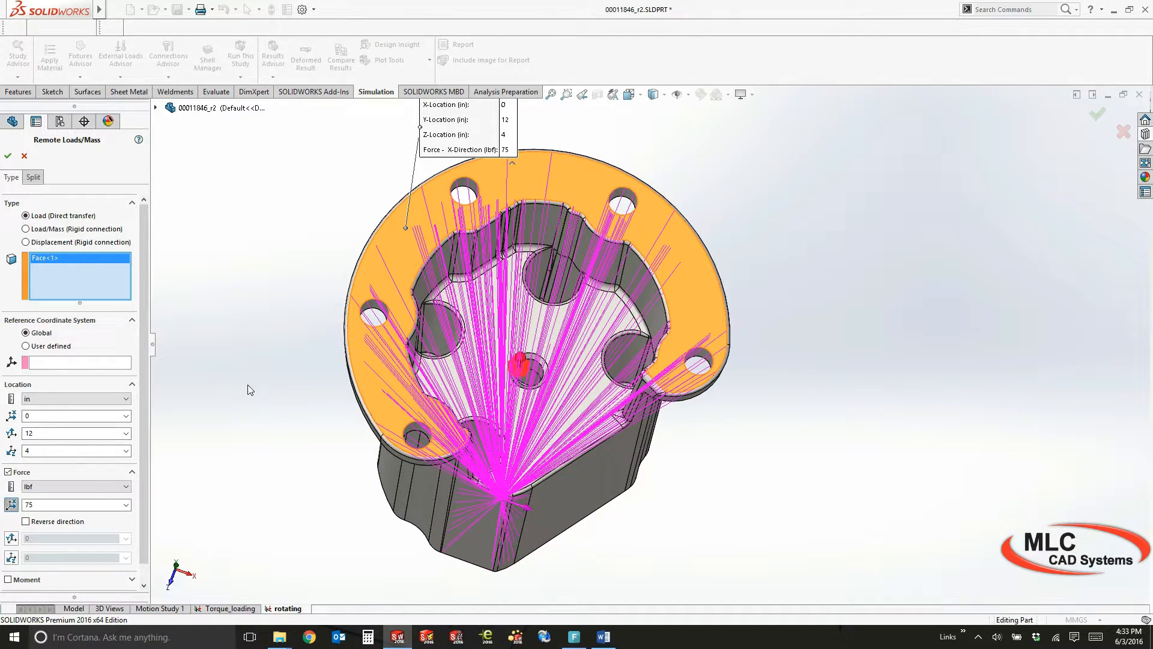
left_click(8, 156)
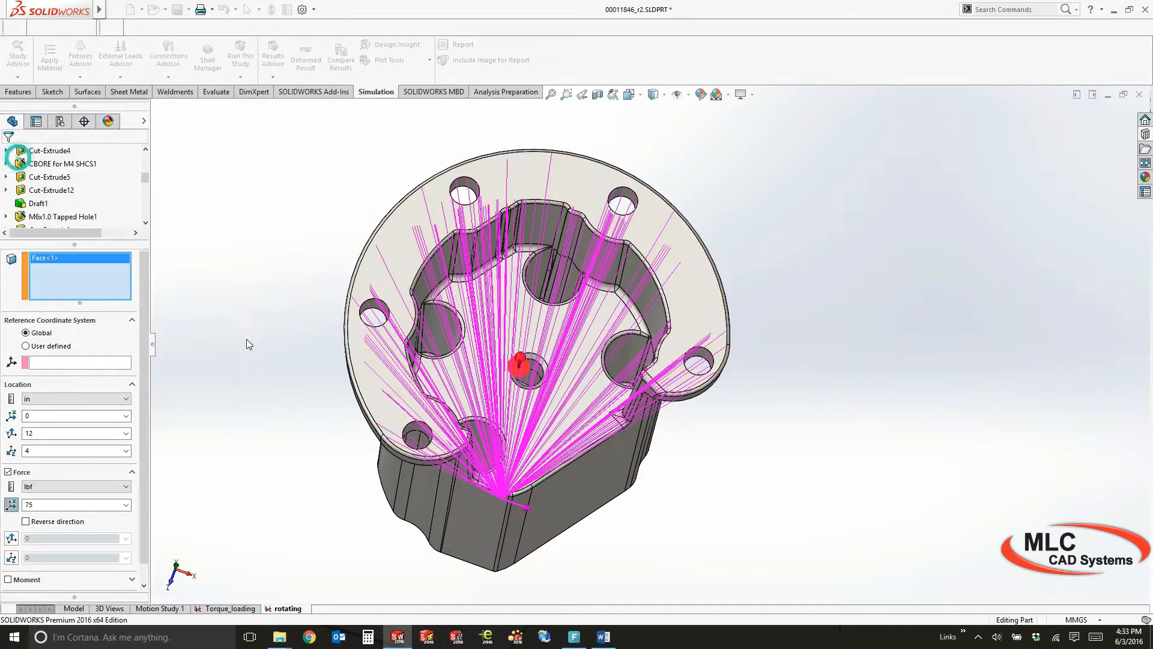
Inspect the full extent of the remote load on the housing, and hide its symbols
middle_click_drag(284, 394, 347, 340)
left_click(610, 329)
left_click(739, 432)
middle_click_drag(759, 346, 783, 509, "ctrl")
key("f")
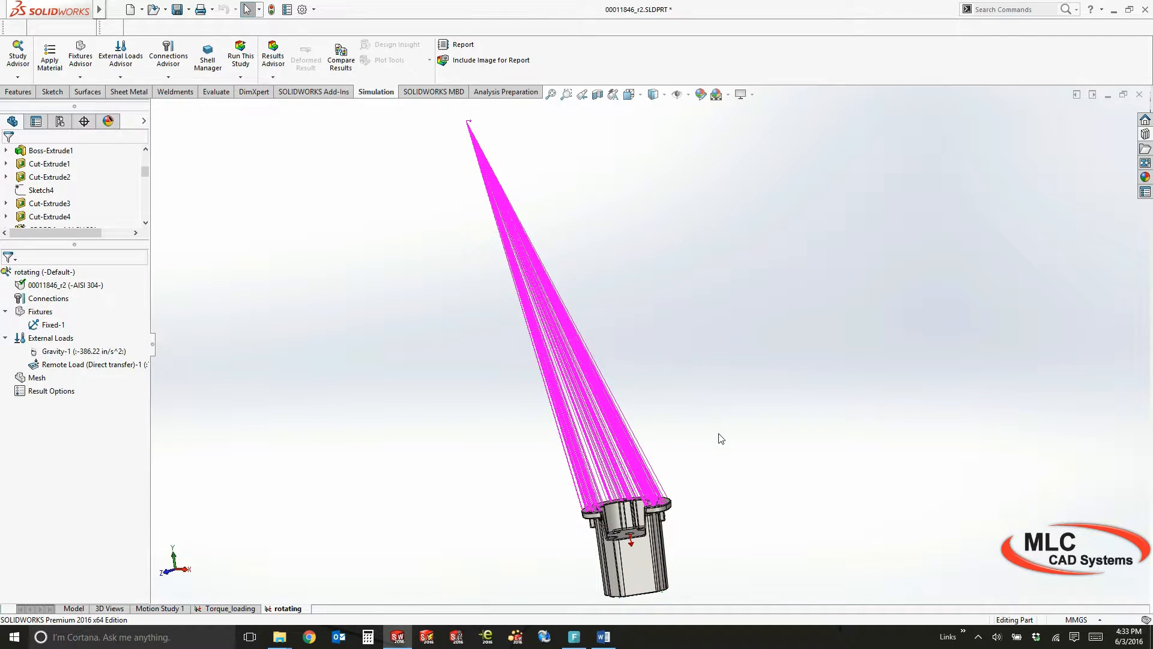
mouse_move(727, 432)
middle_mouse_down()
mouse_move(733, 404)
mouse_move(741, 422)
middle_mouse_up()
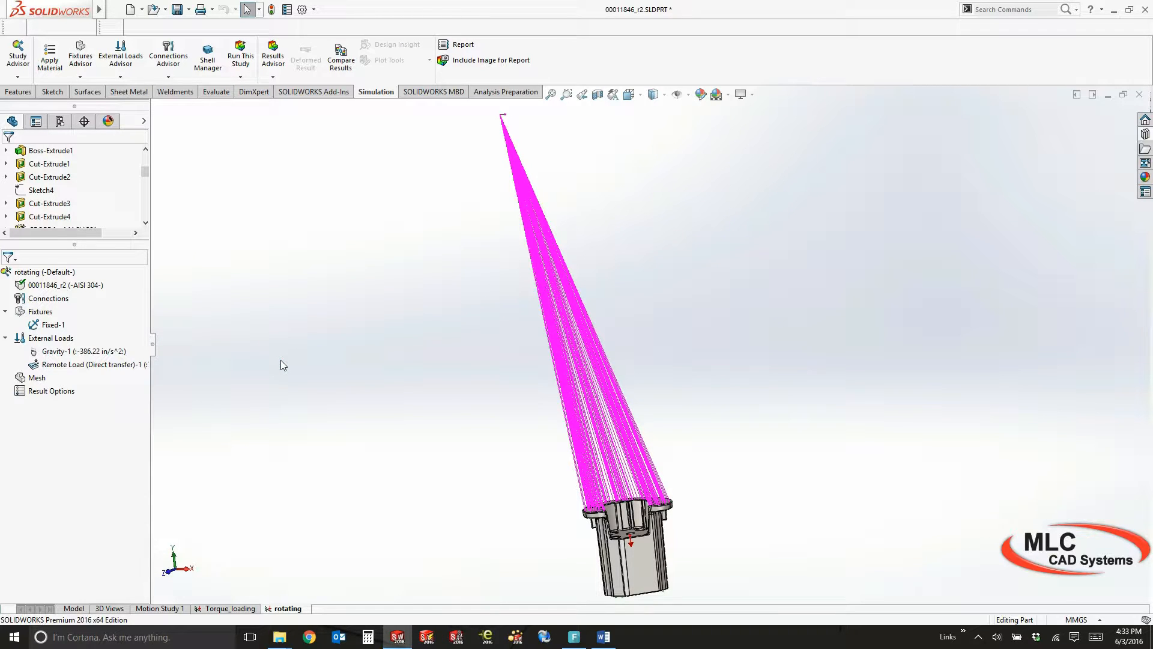
right_click(105, 365)
left_click(125, 371)
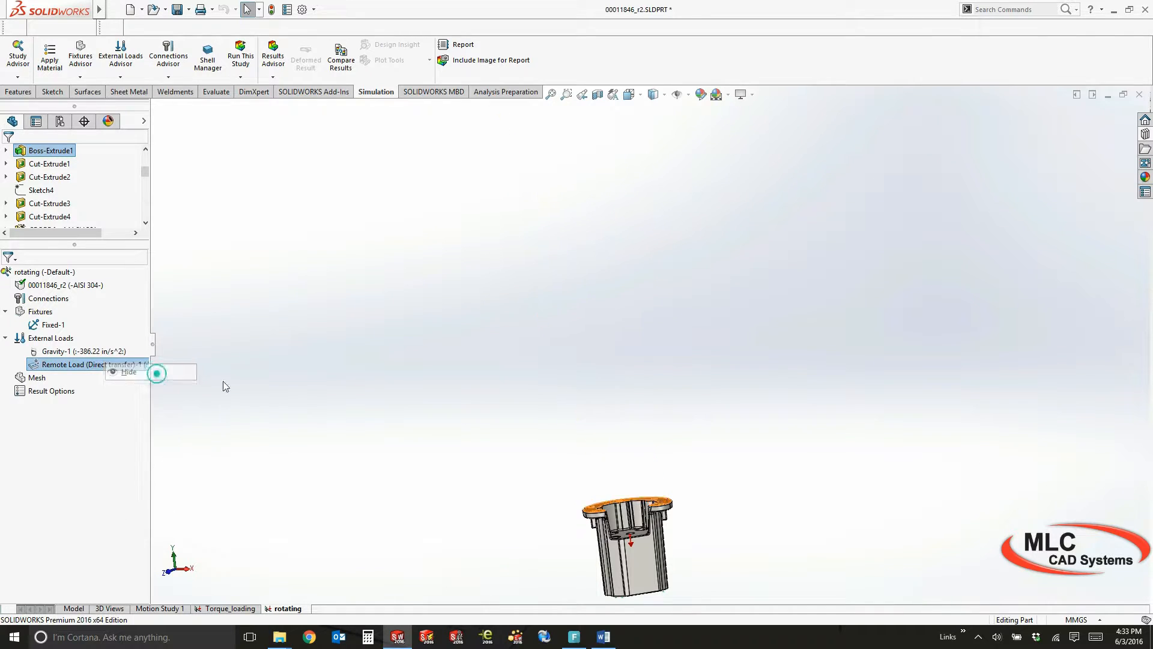
Start a torque load on the cylindrical faces of the five mounting holes in the top flange
middle_click_drag(656, 490, 594, 366, "ctrl")
middle_click_drag(618, 420, 579, 427)
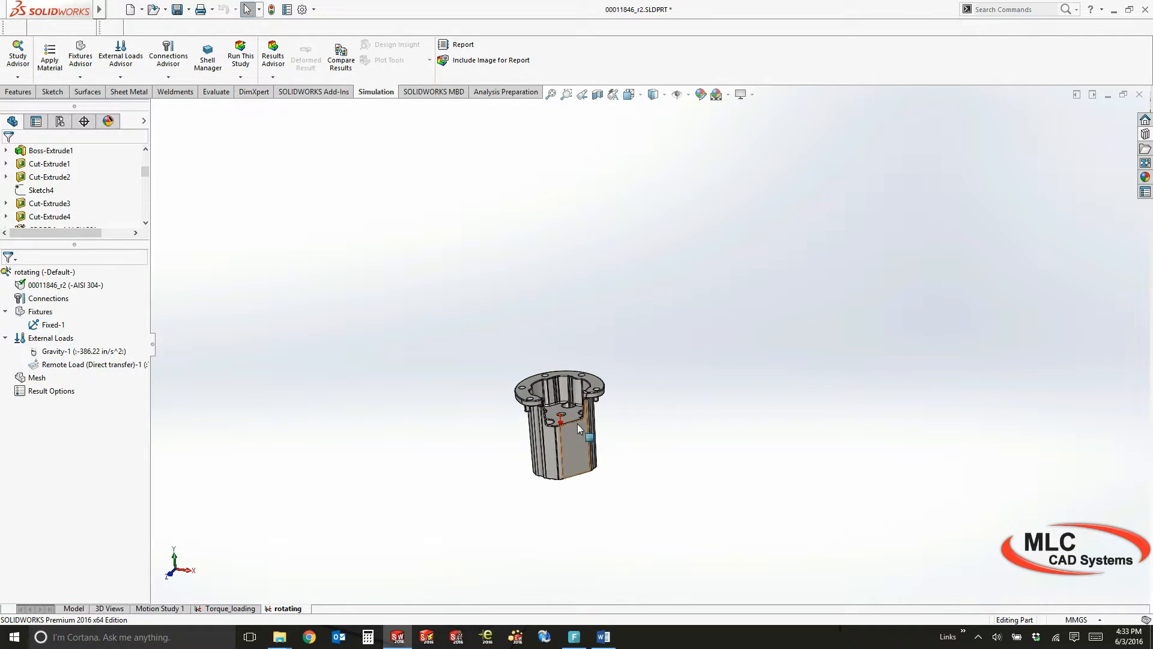
scroll(565, 429, "down", 5)
scroll(708, 408, "down", 2)
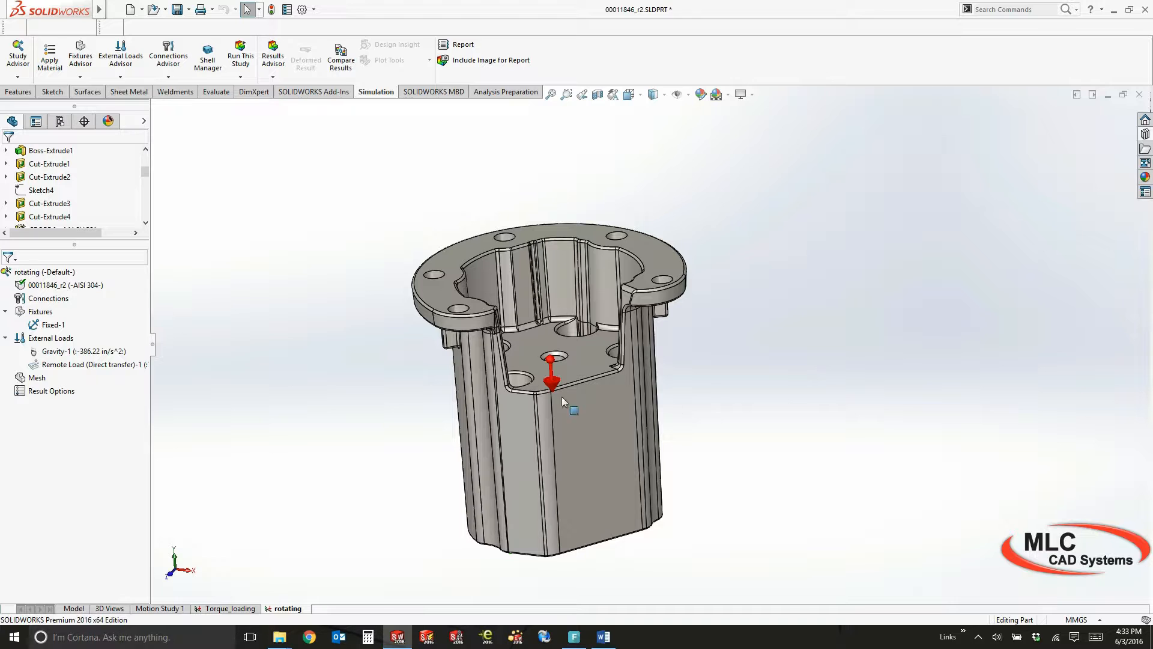
right_click(60, 337)
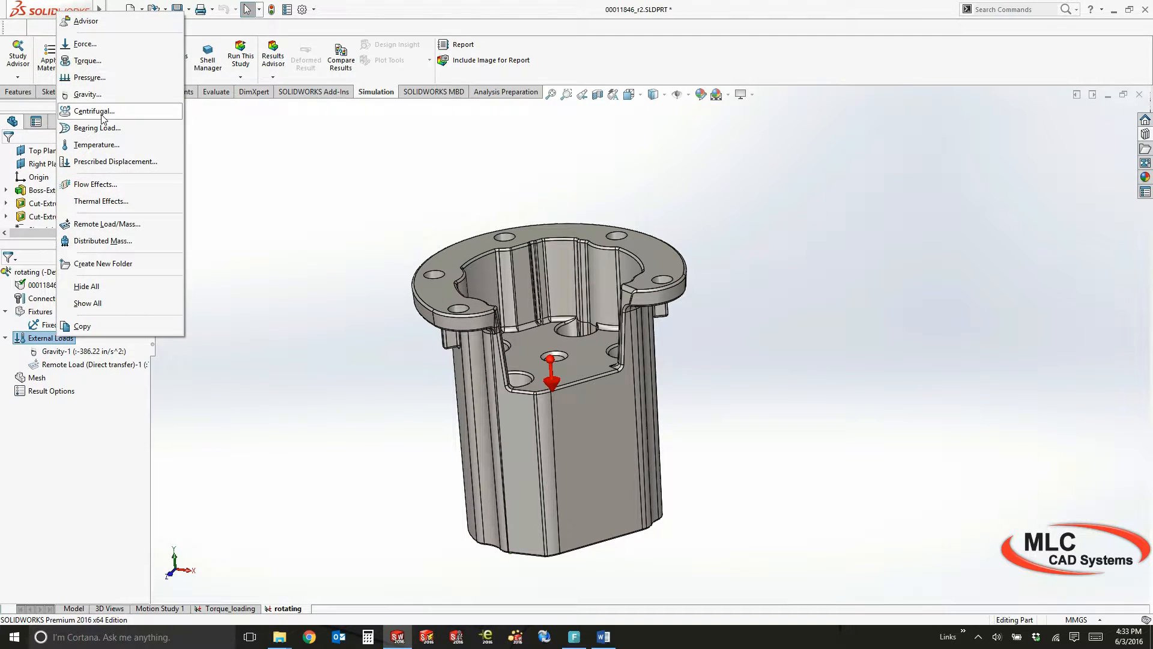
left_click(87, 60)
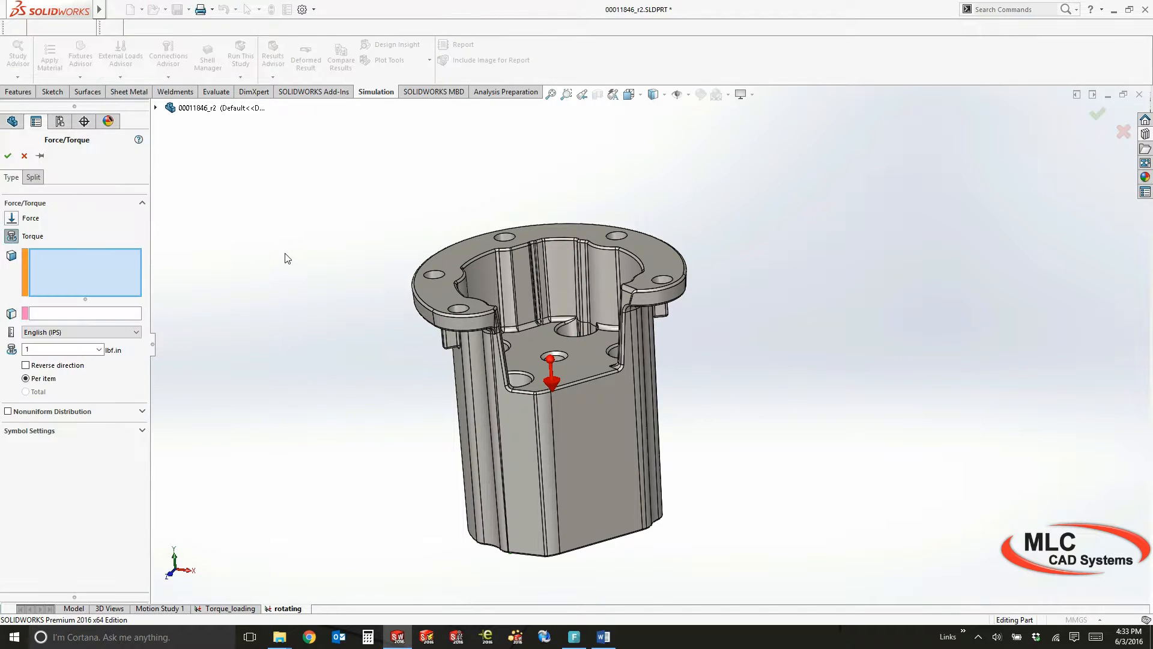
middle_click_drag(286, 258, 297, 330)
scroll(606, 307, "down", 2)
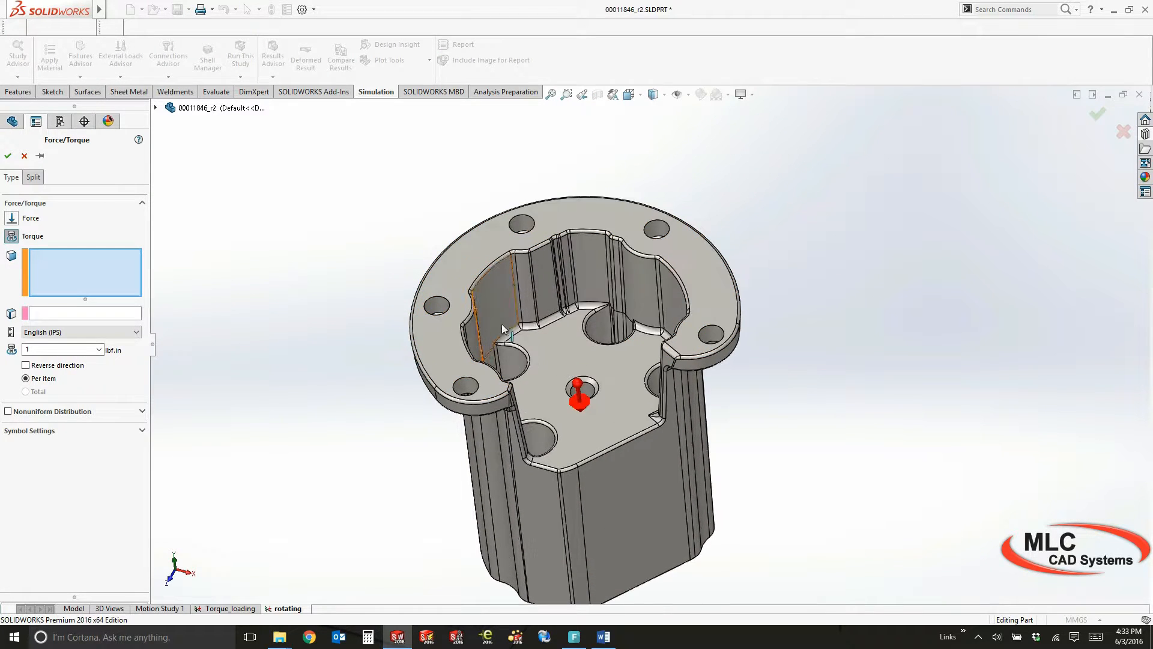
scroll(605, 306, "down", 1)
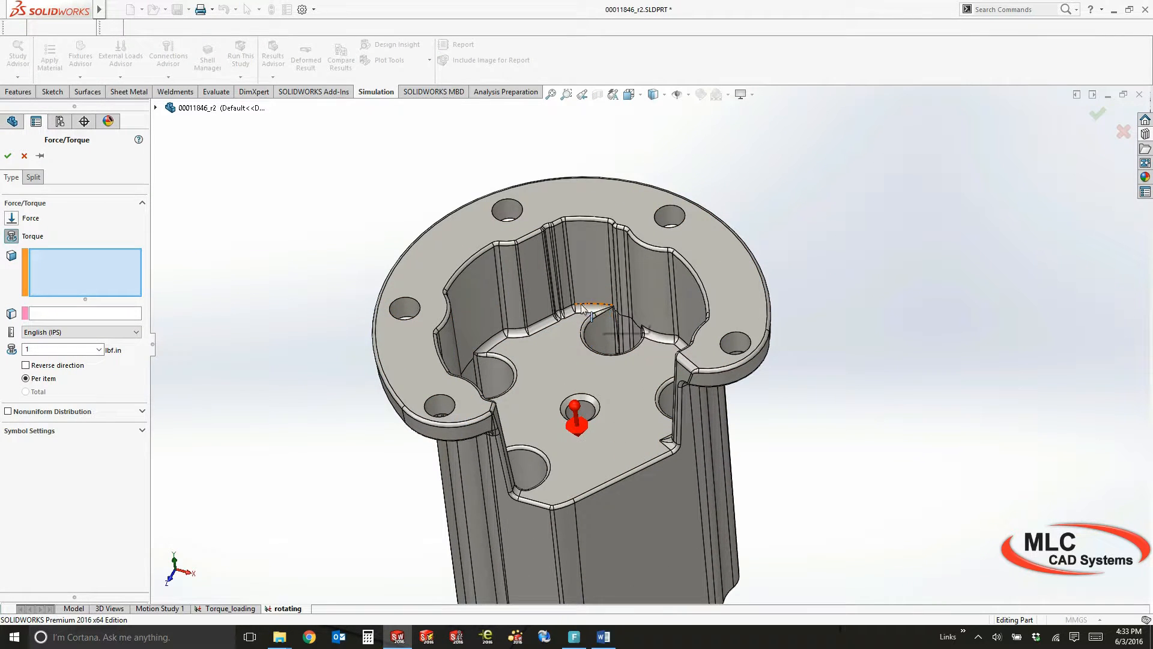
left_click(405, 299)
left_click(405, 298)
left_click(403, 307)
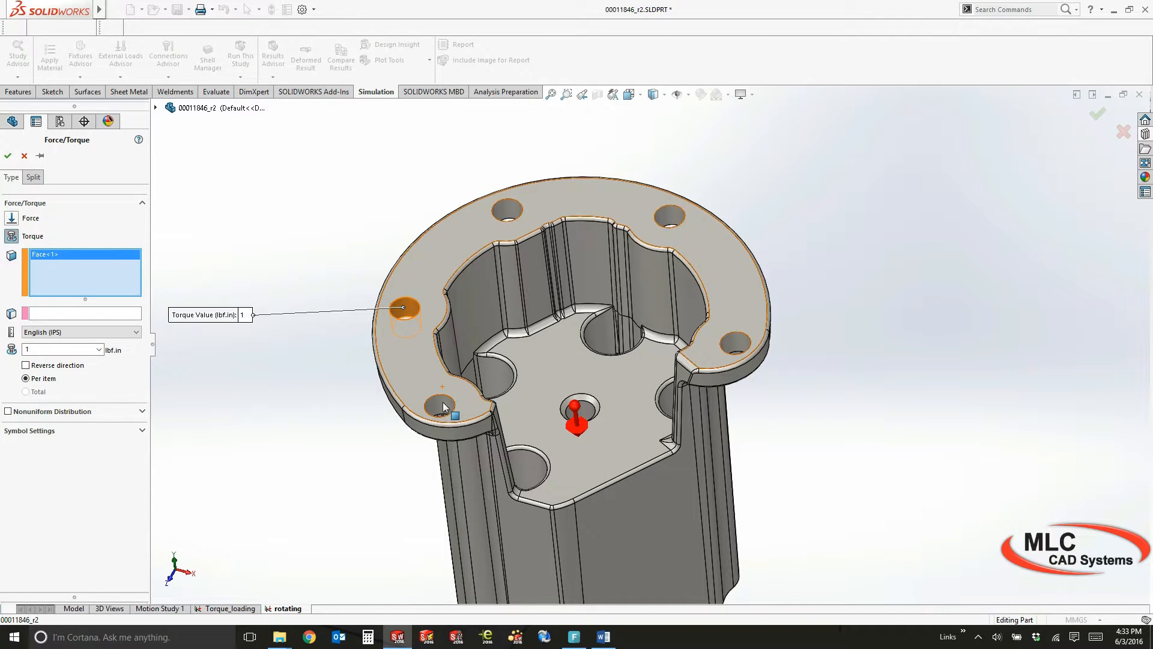
left_click(442, 401)
left_click(506, 211)
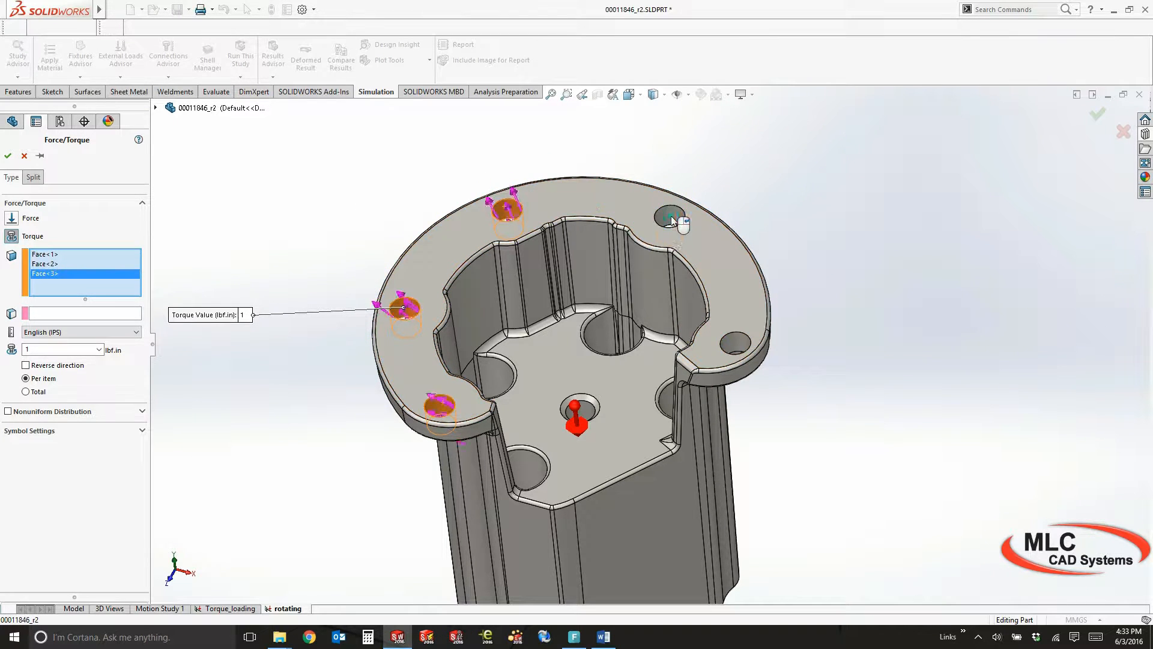
left_click(670, 216)
left_click(745, 348)
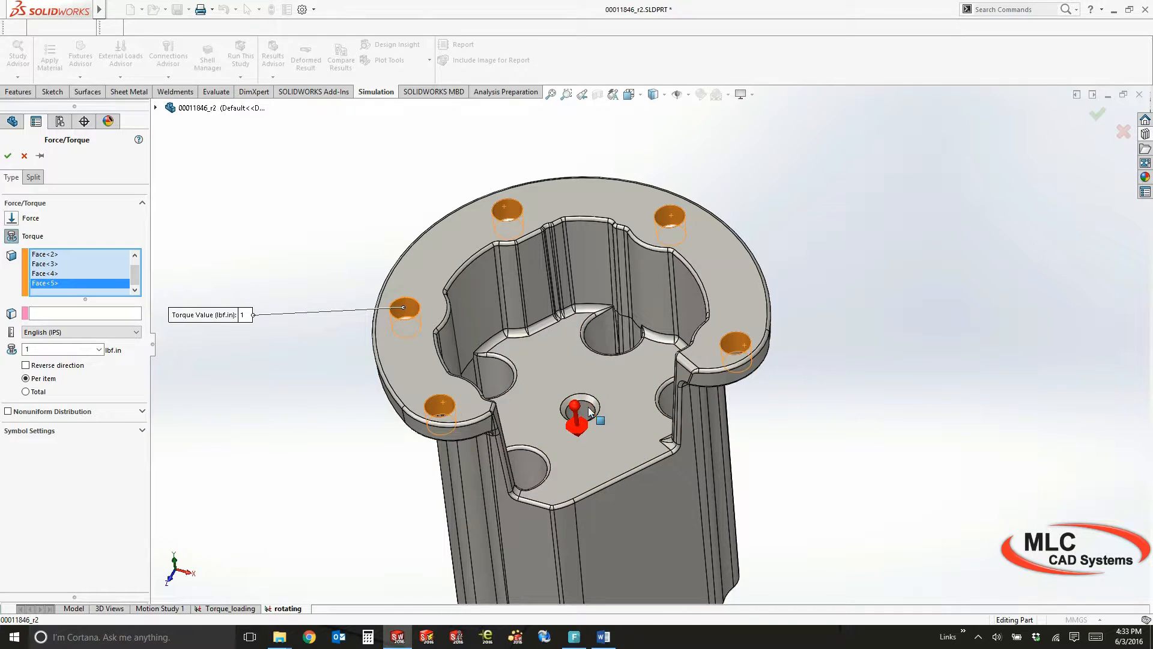
Use the central bore face as the torque's reference axis and set the torque to 150 lbf.in
left_click(116, 313)
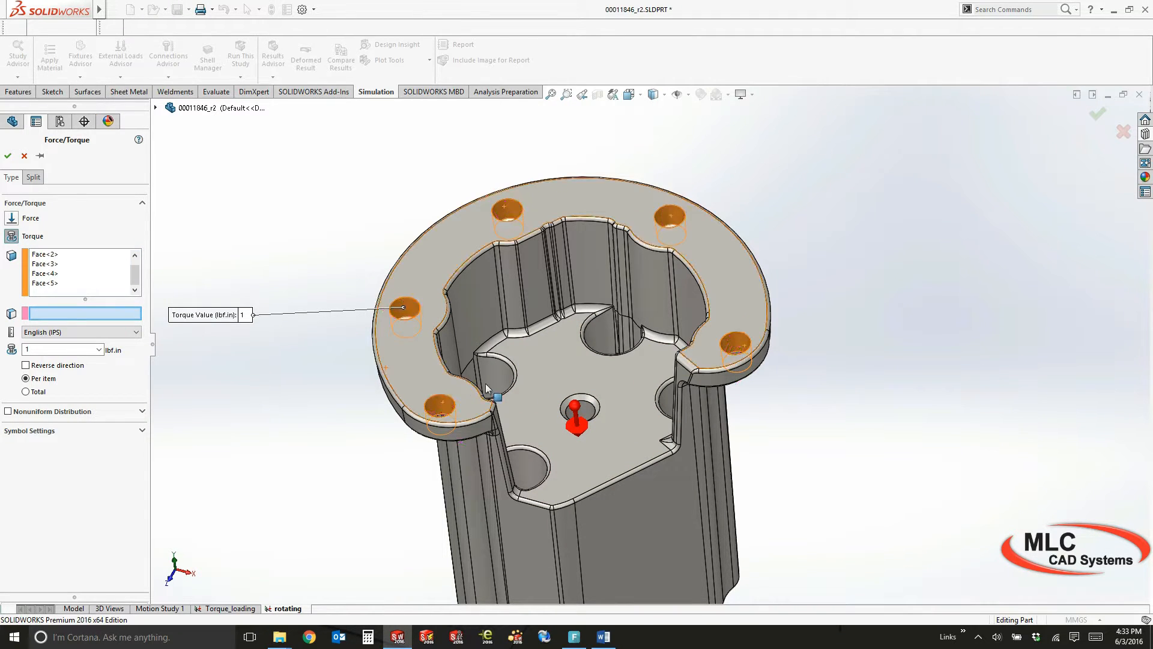
left_click(588, 414)
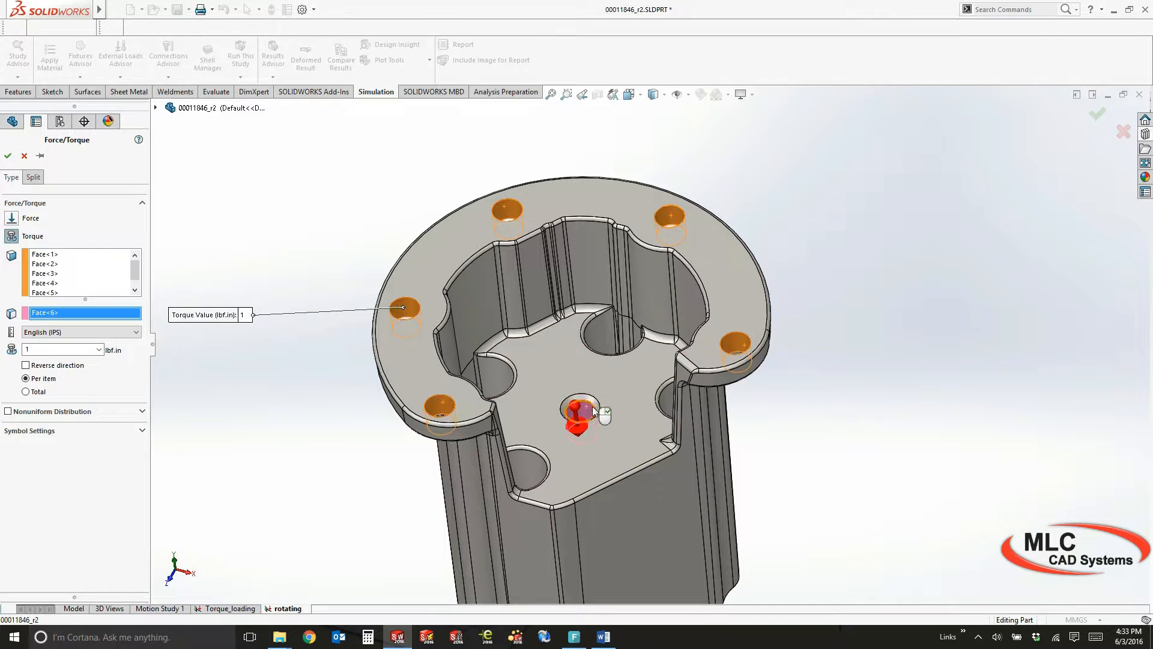
double_click(64, 349)
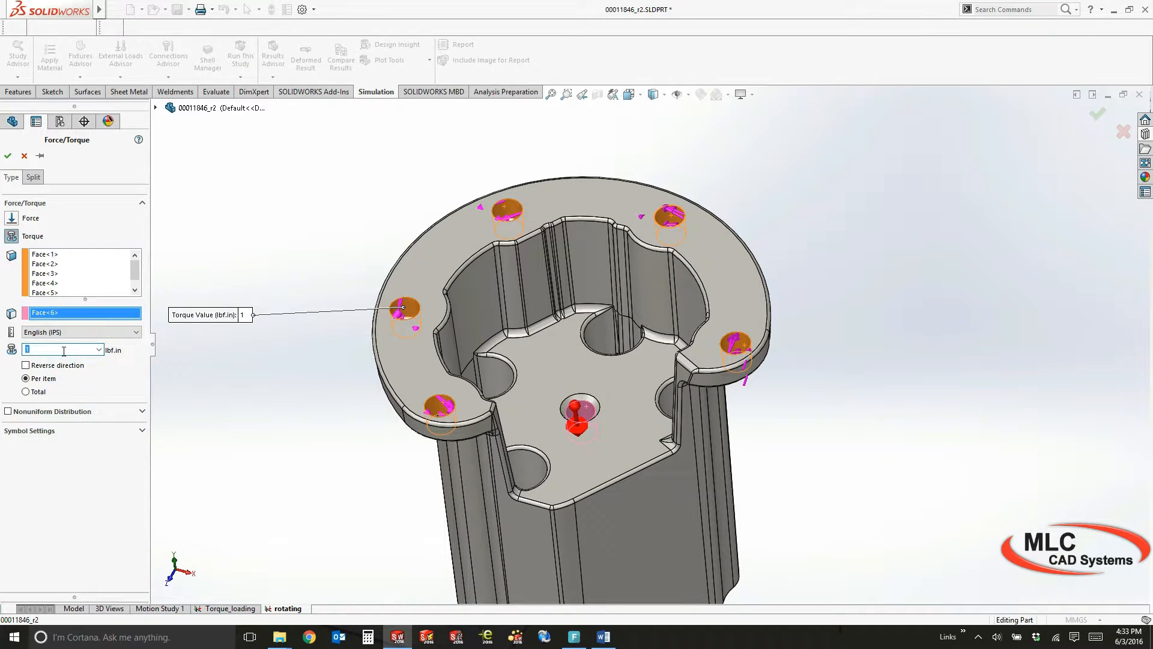
type("150")
left_click(234, 376)
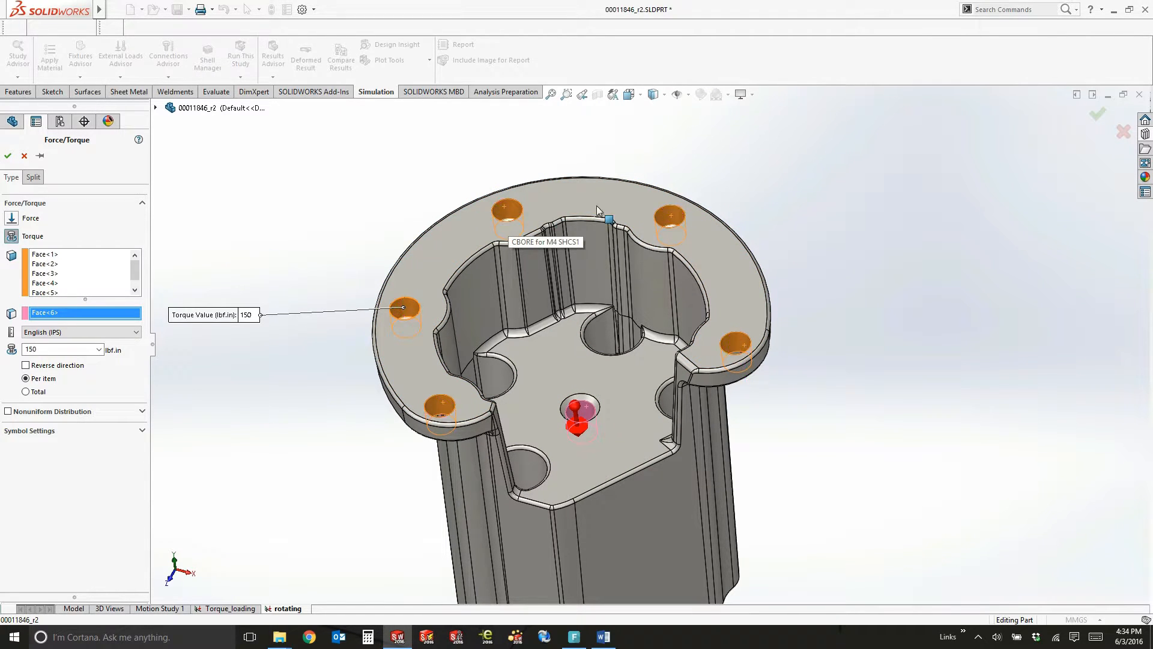
Reverse the torque's direction, apply its value as a total over all selected holes, and accept the load
left_click(25, 366)
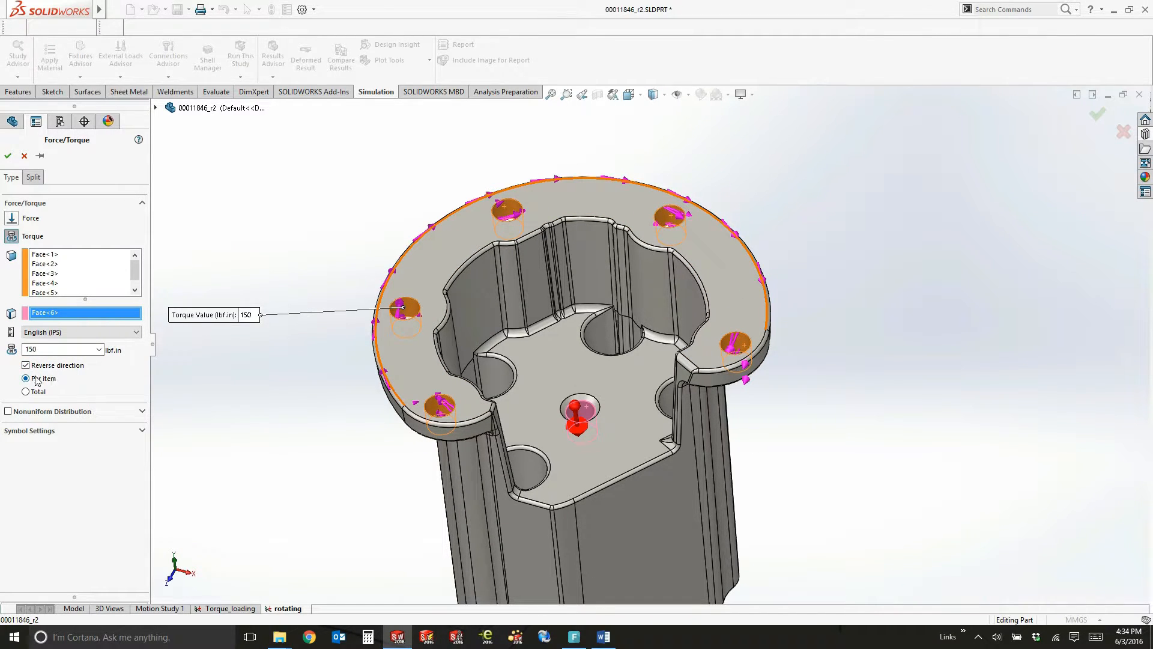
left_click(26, 391)
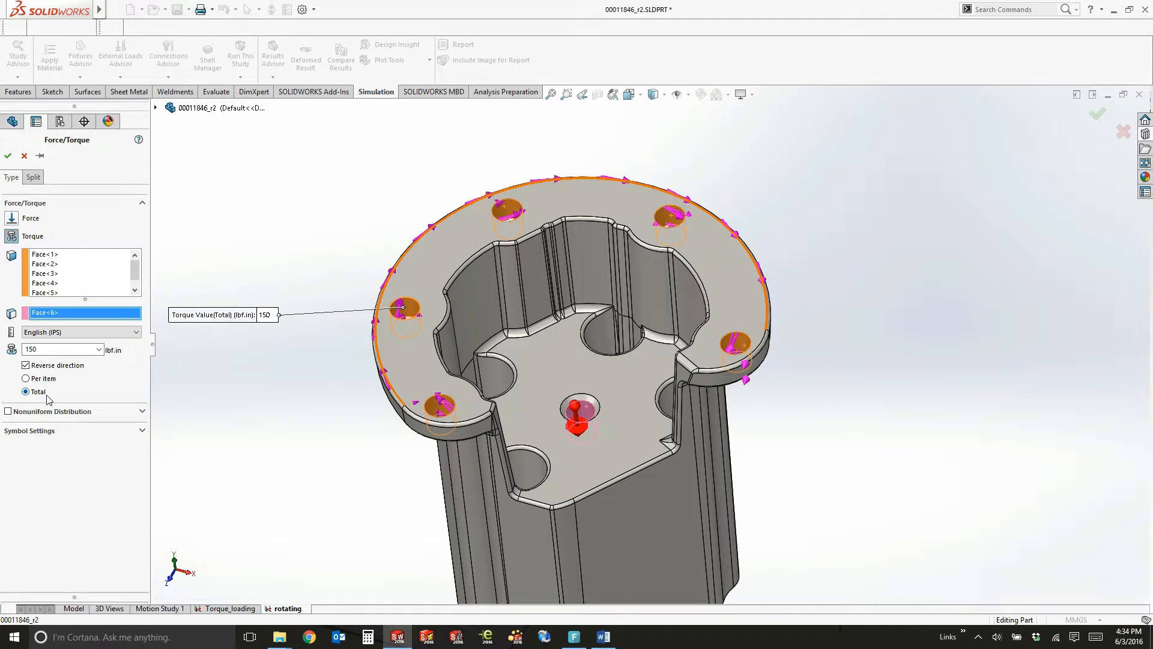
left_click(7, 155)
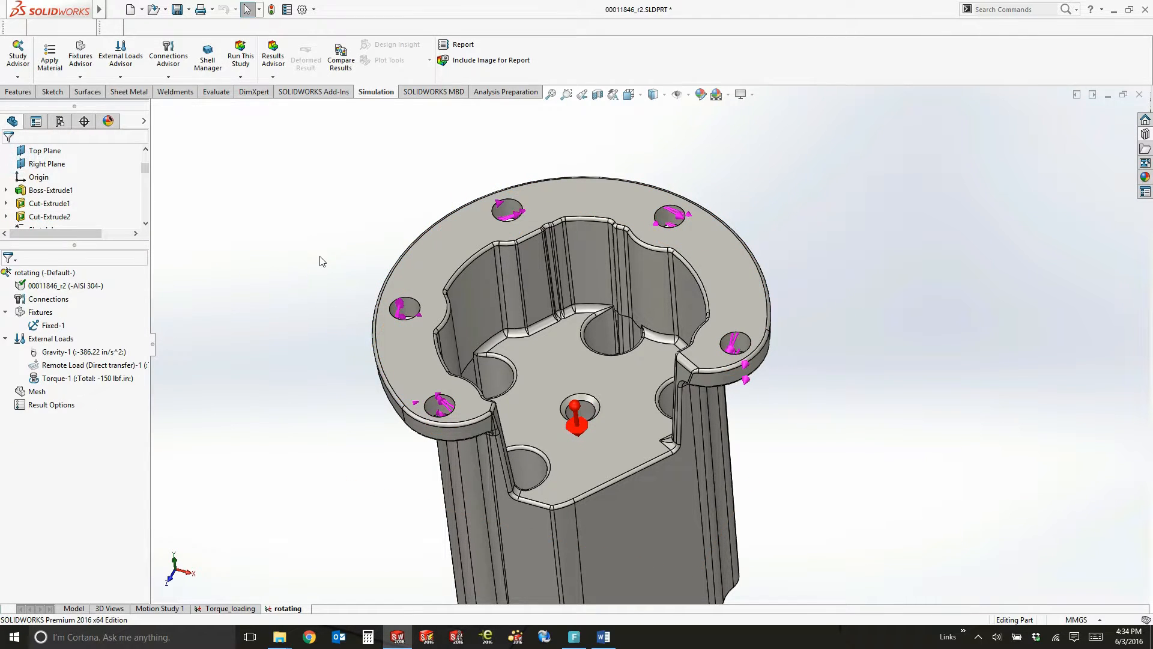
Start a force load on the large flat face of the housing below the flange's open side
middle_click_drag(310, 243, 314, 161)
middle_click_drag(334, 294, 325, 189, "ctrl")
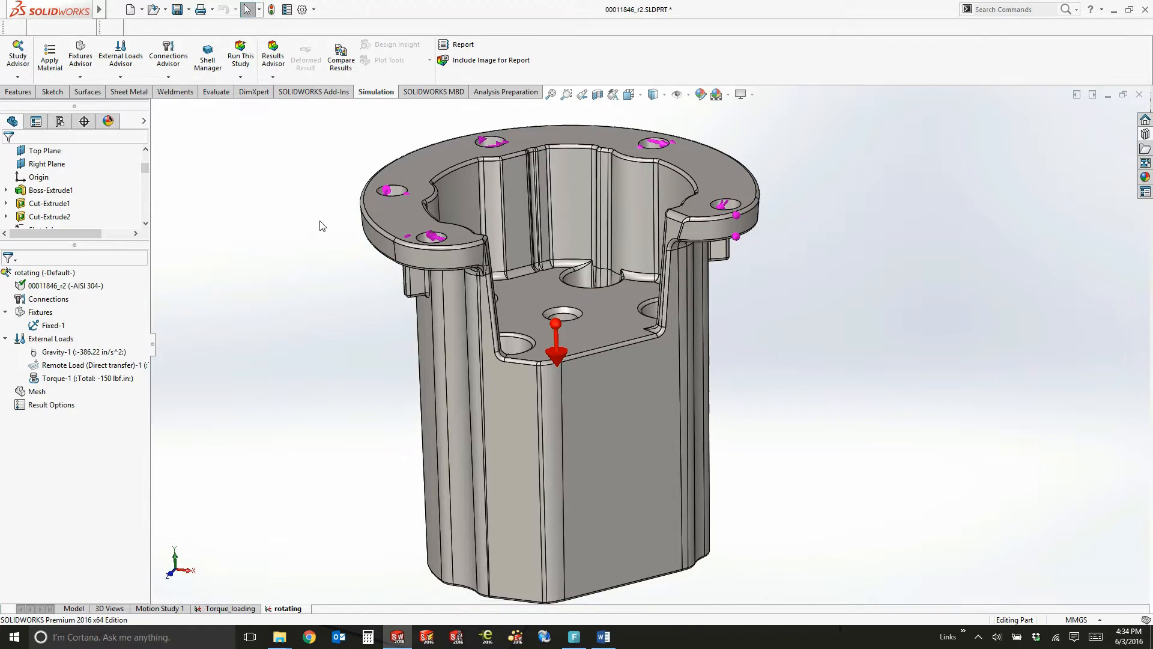
scroll(320, 228, "up", 1)
middle_click_drag(312, 260, 304, 311)
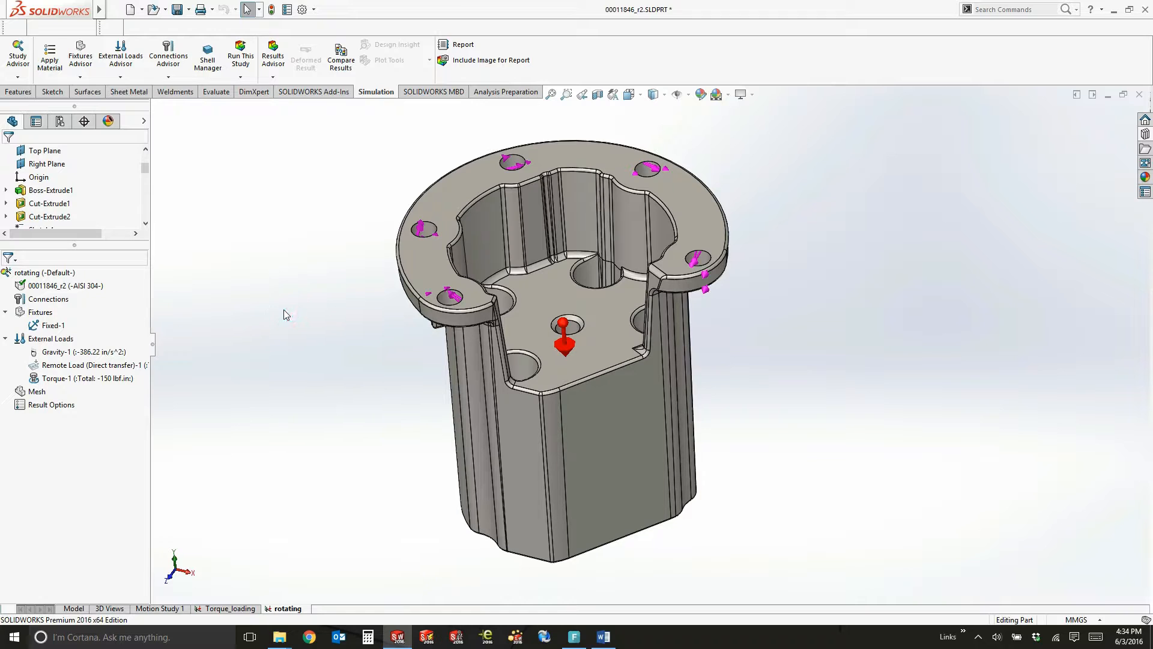
left_click(284, 309)
left_click(210, 377)
right_click(61, 336)
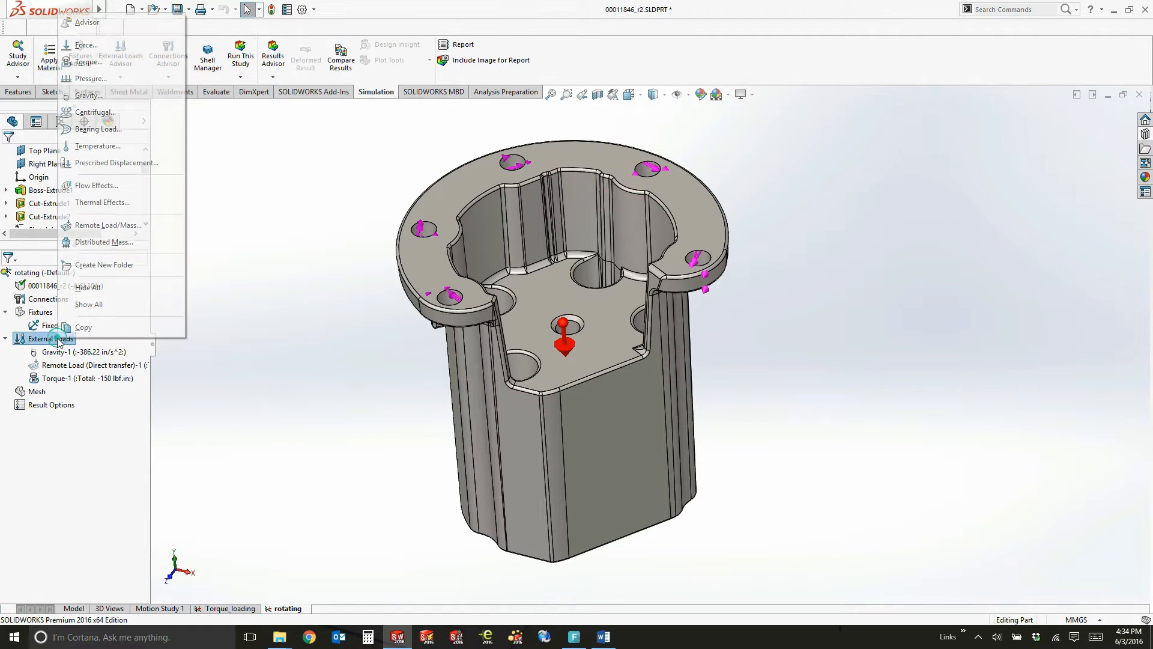
left_click(96, 45)
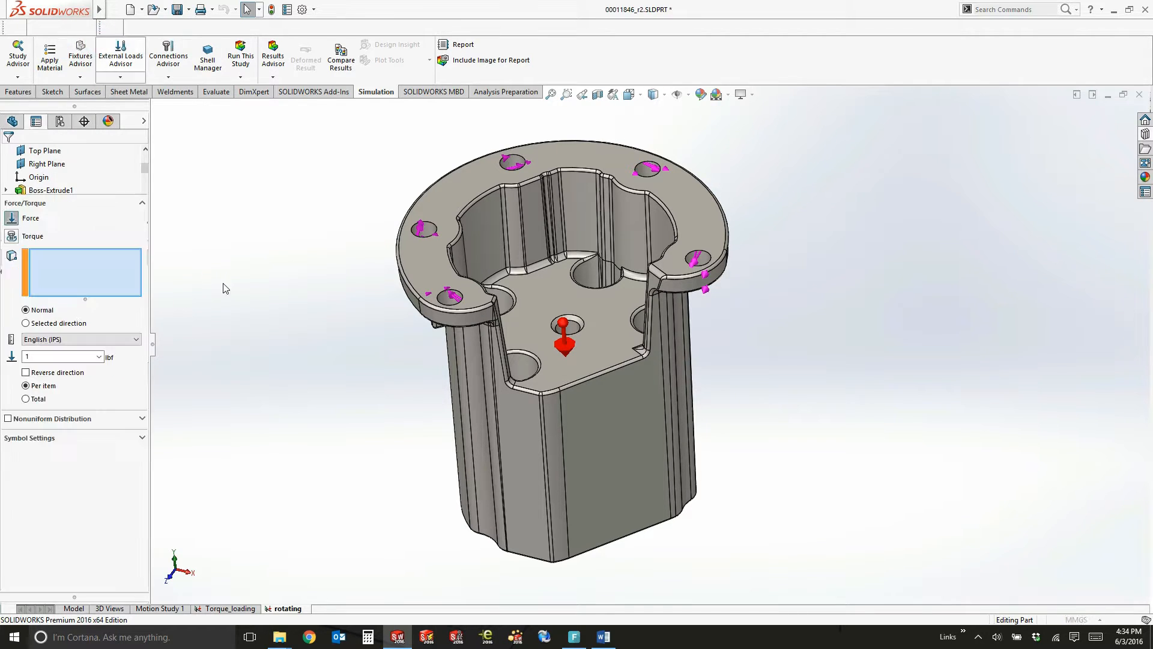
left_click(603, 430)
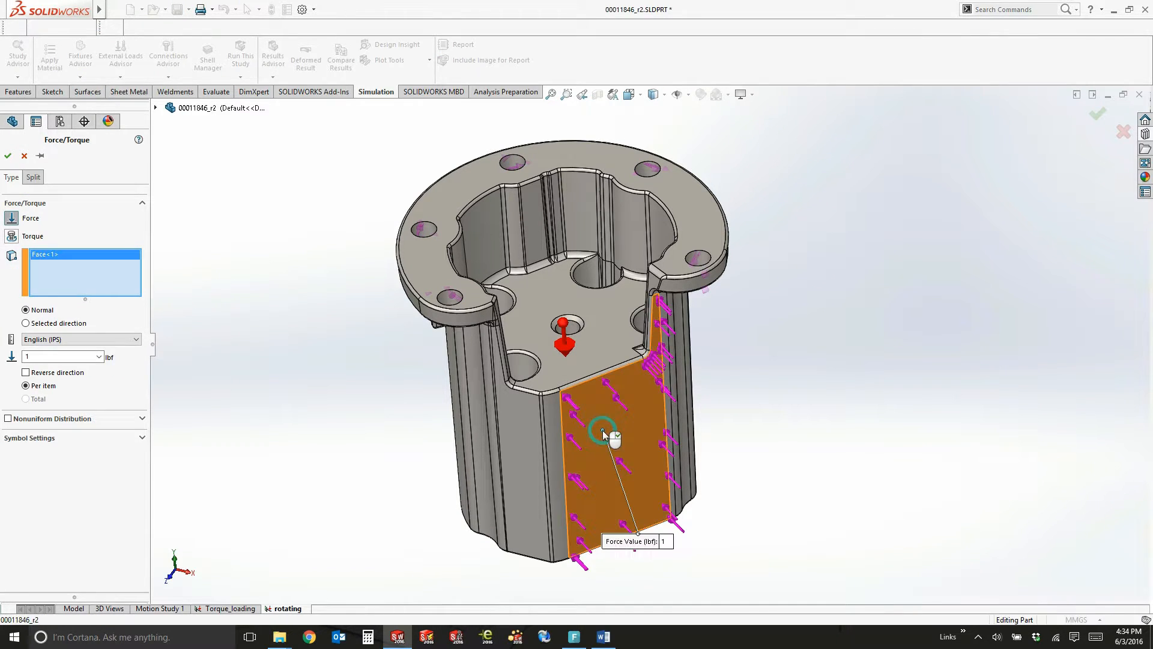
middle_click_drag(313, 442, 312, 399)
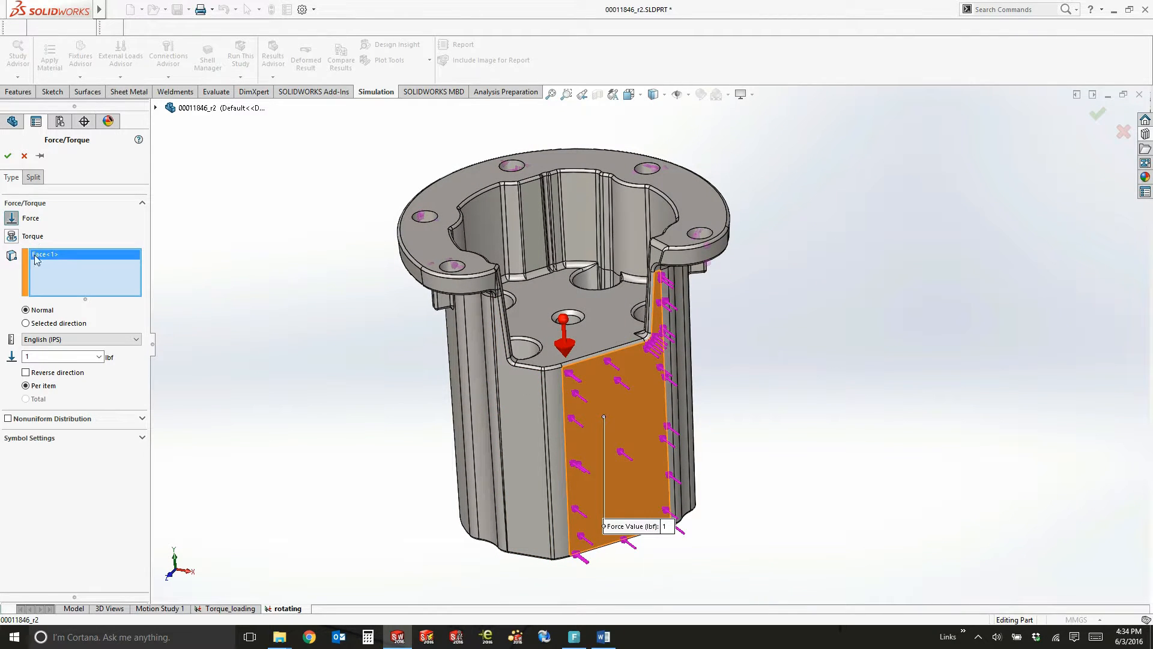
Direct the force along the flat face's upper edge, set it to 45 lbf per item, and accept the load
left_click(26, 323)
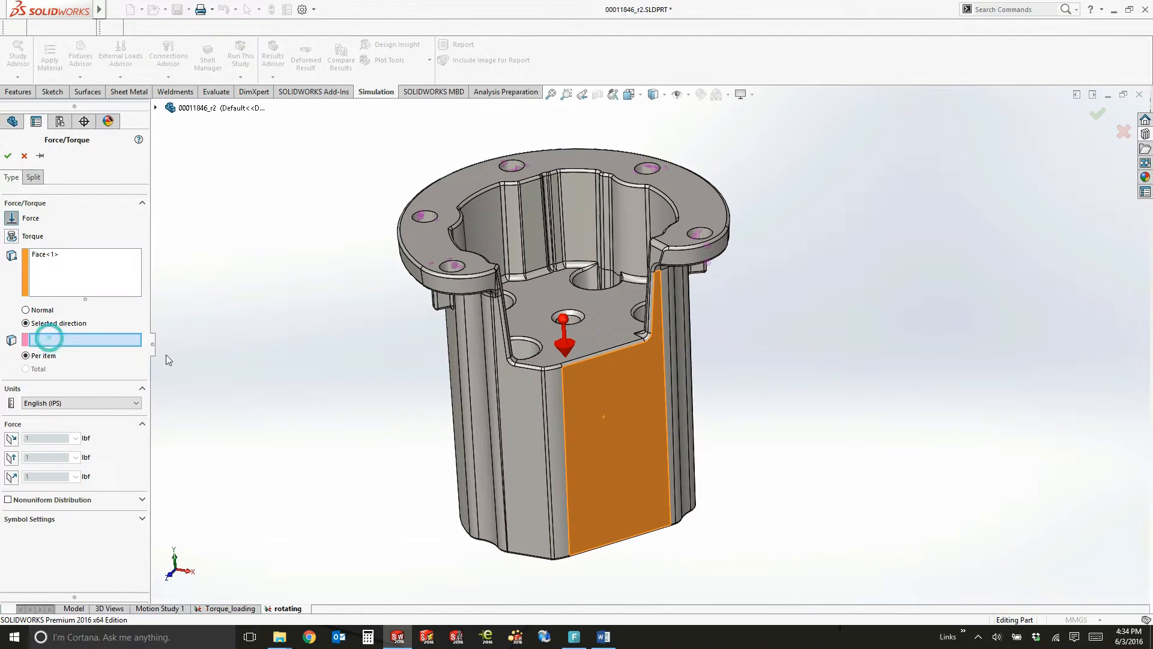
left_click(592, 359)
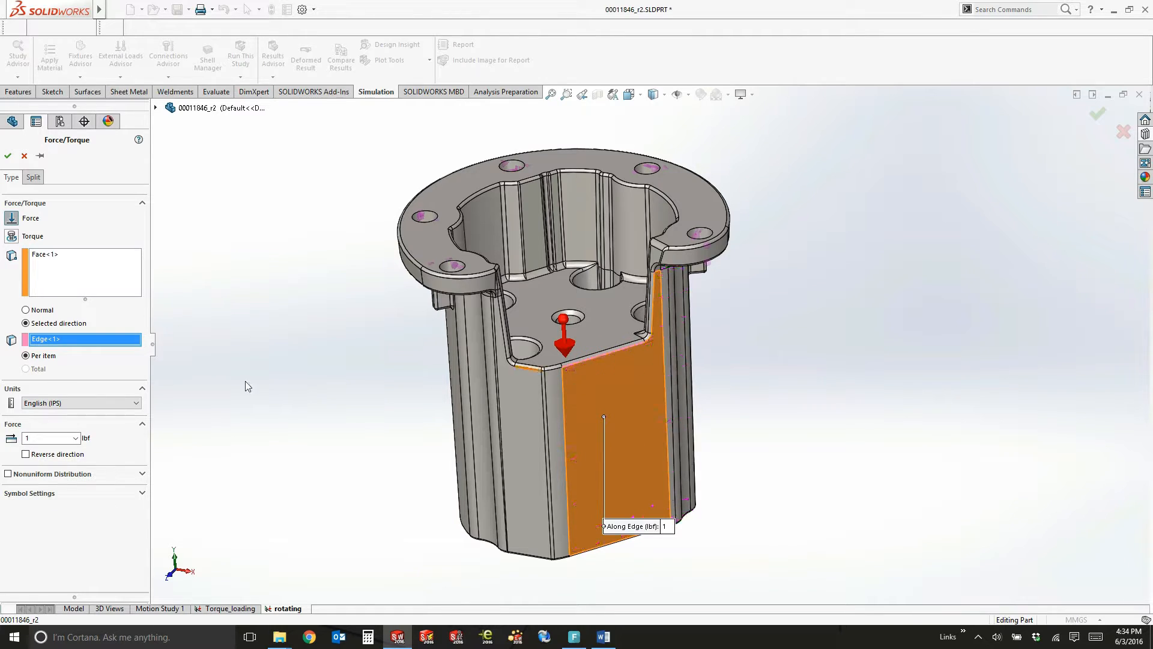
double_click(53, 437)
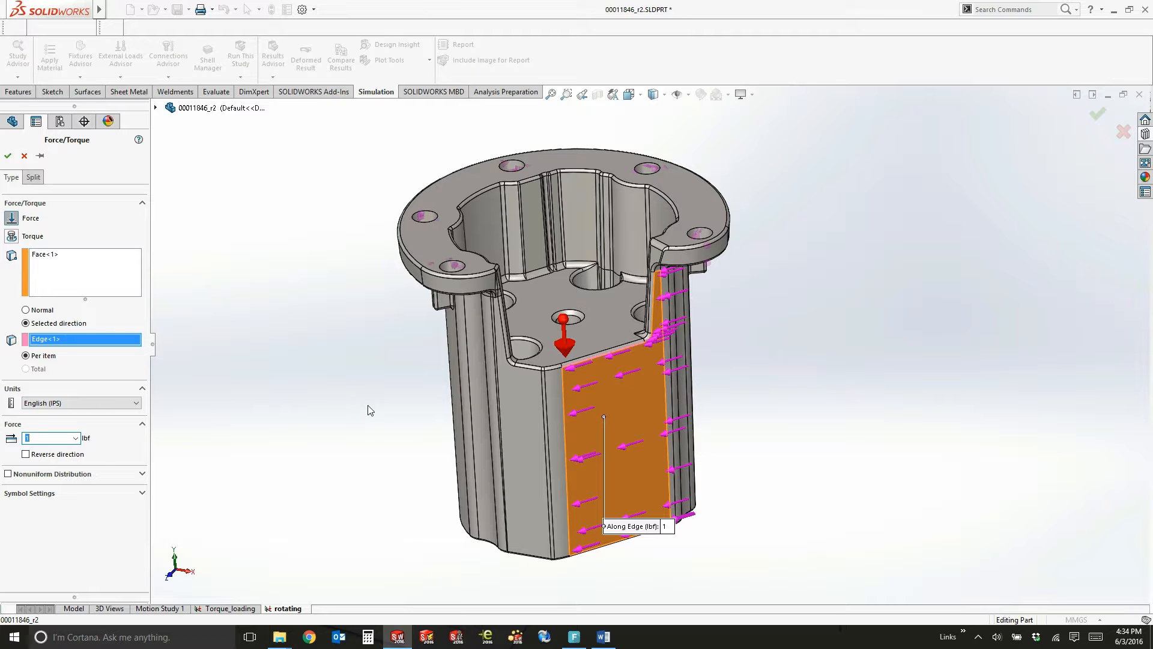
type("45")
left_click(8, 156)
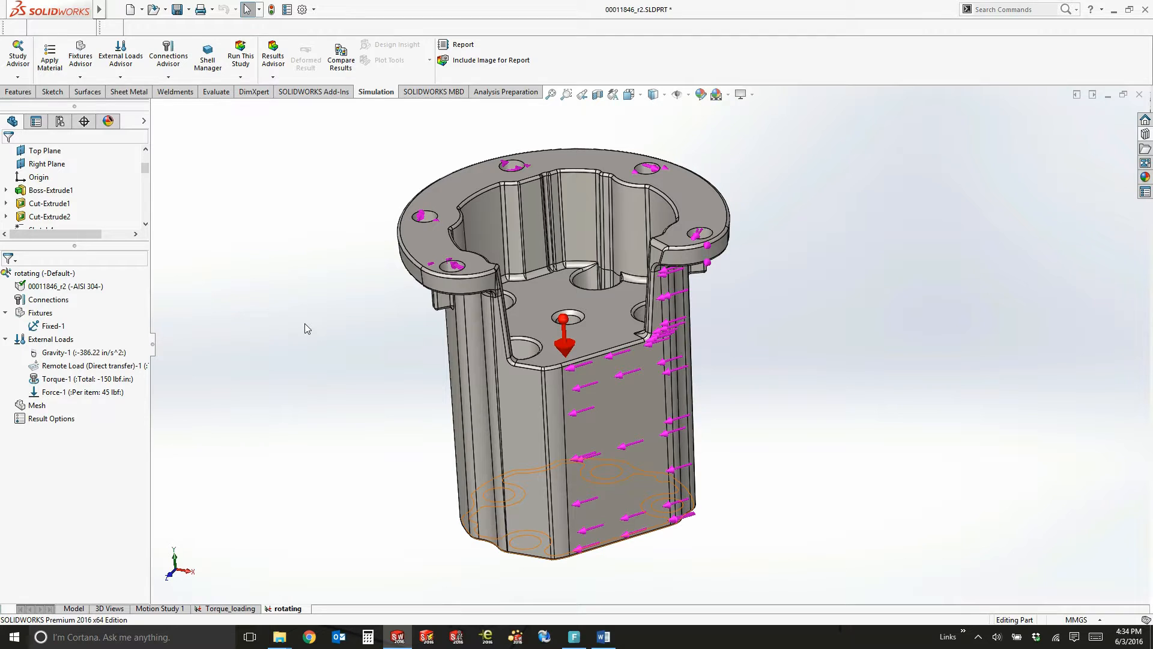
Mesh the housing at medium density with the mesh parameters enabled as blended curvature-based, and decline the aspect ratio plot
right_click(37, 406)
left_click(83, 190)
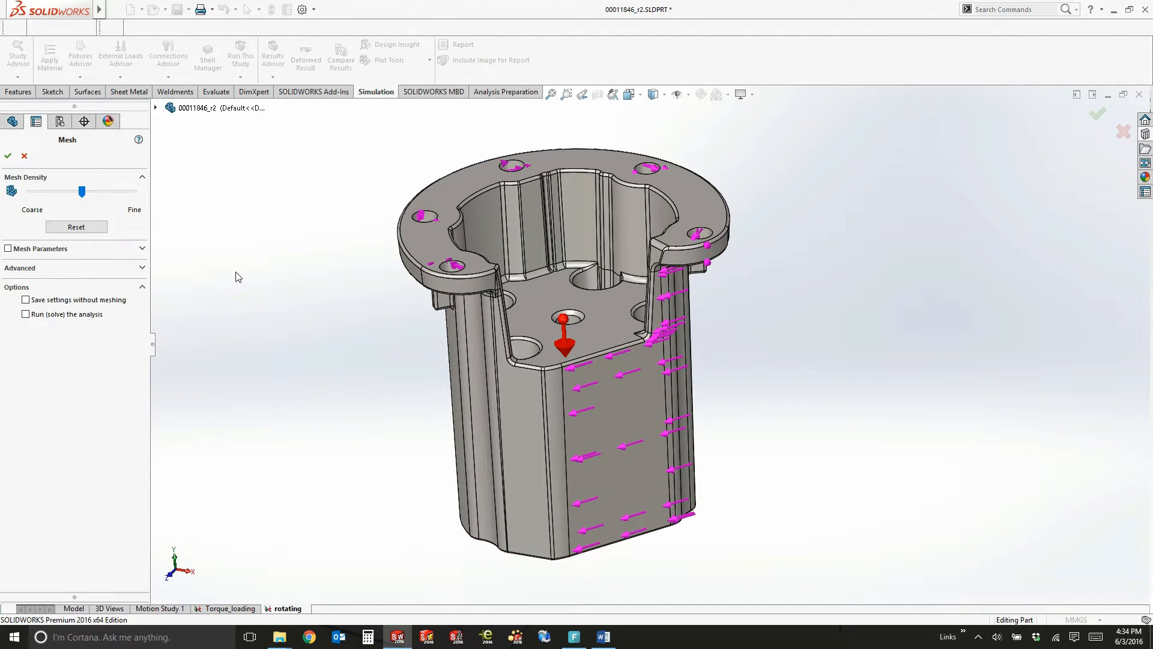
left_click(42, 248)
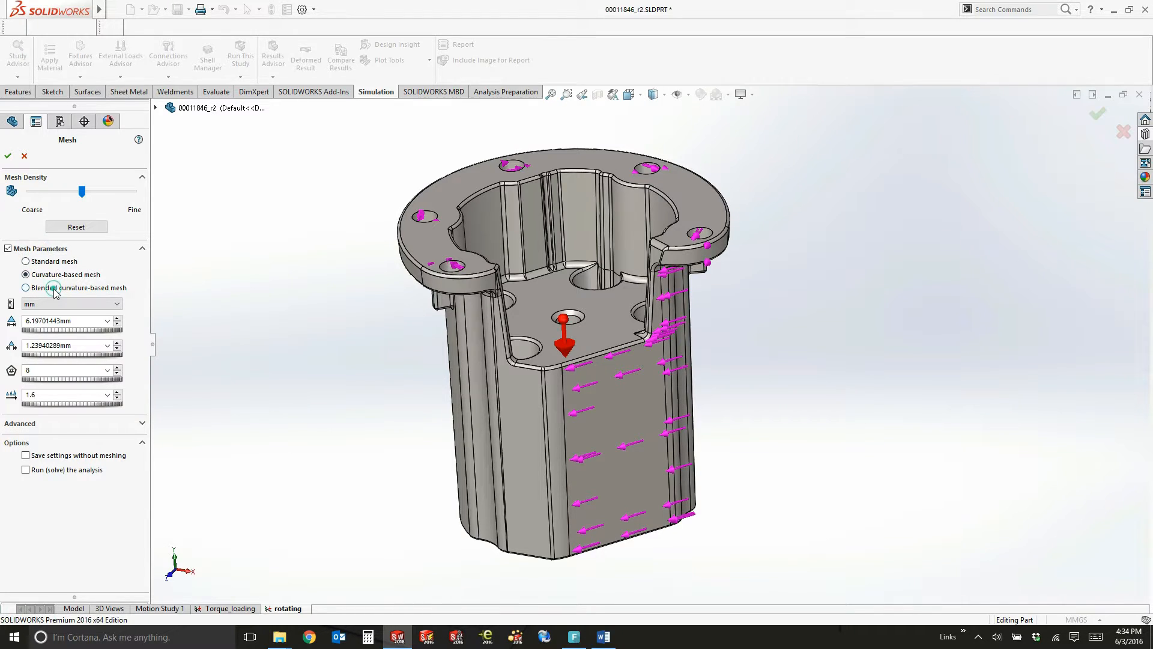
left_click(9, 155)
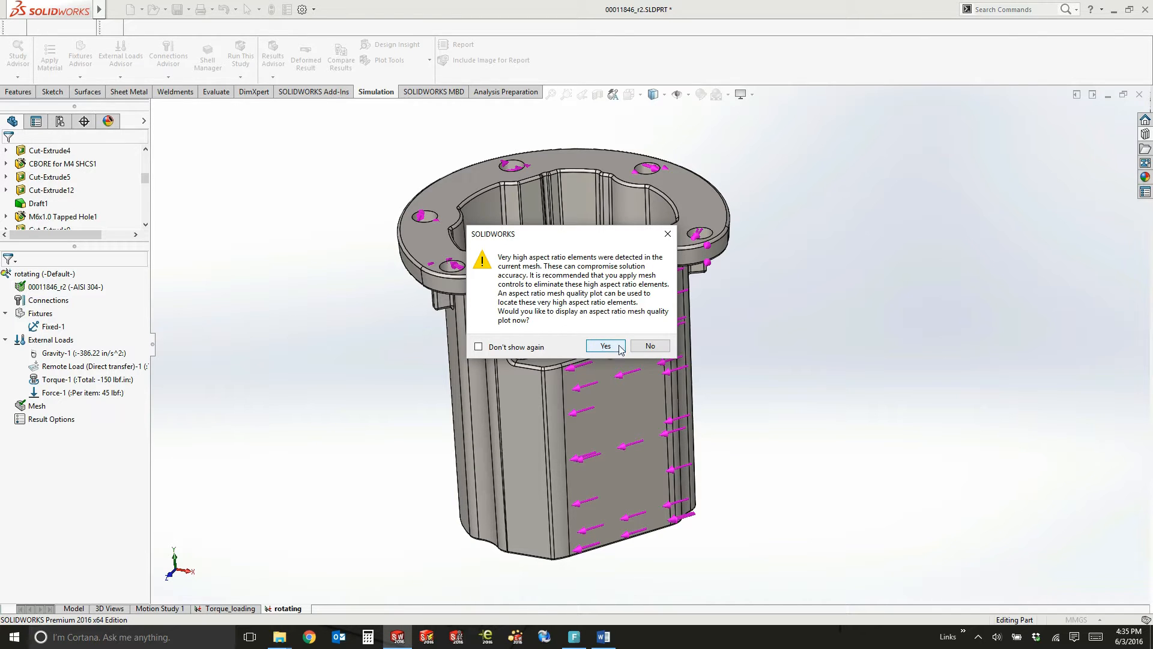
left_click(650, 346)
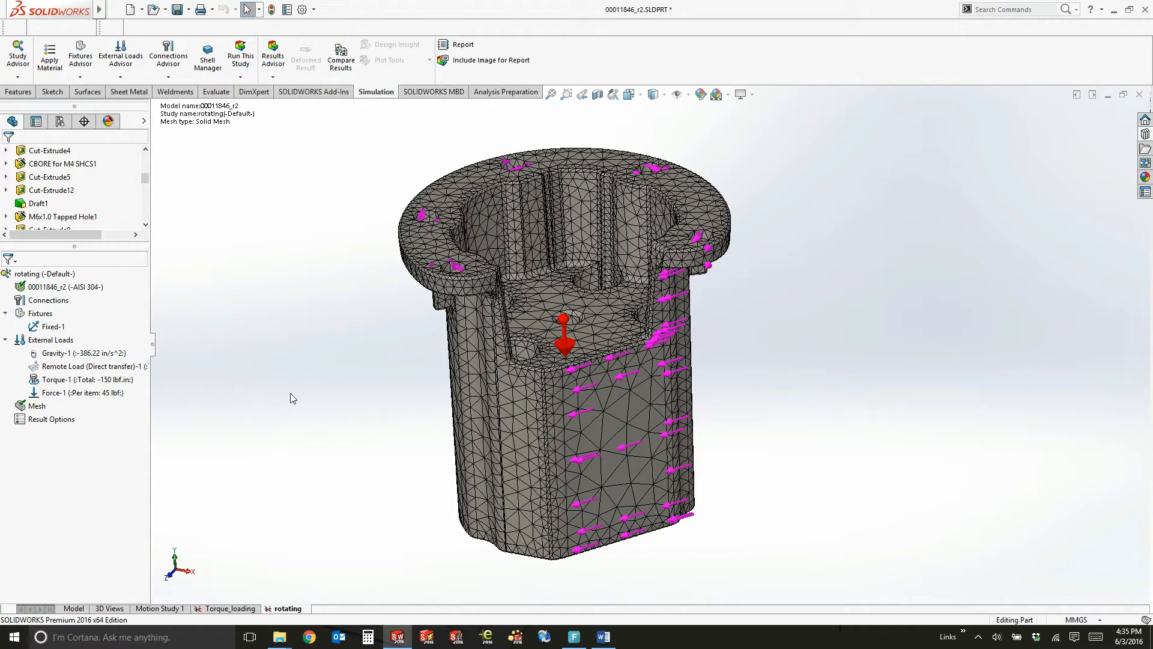
Run the rotating study and look over the von Mises stress plot on the deformed housing
right_click(76, 277)
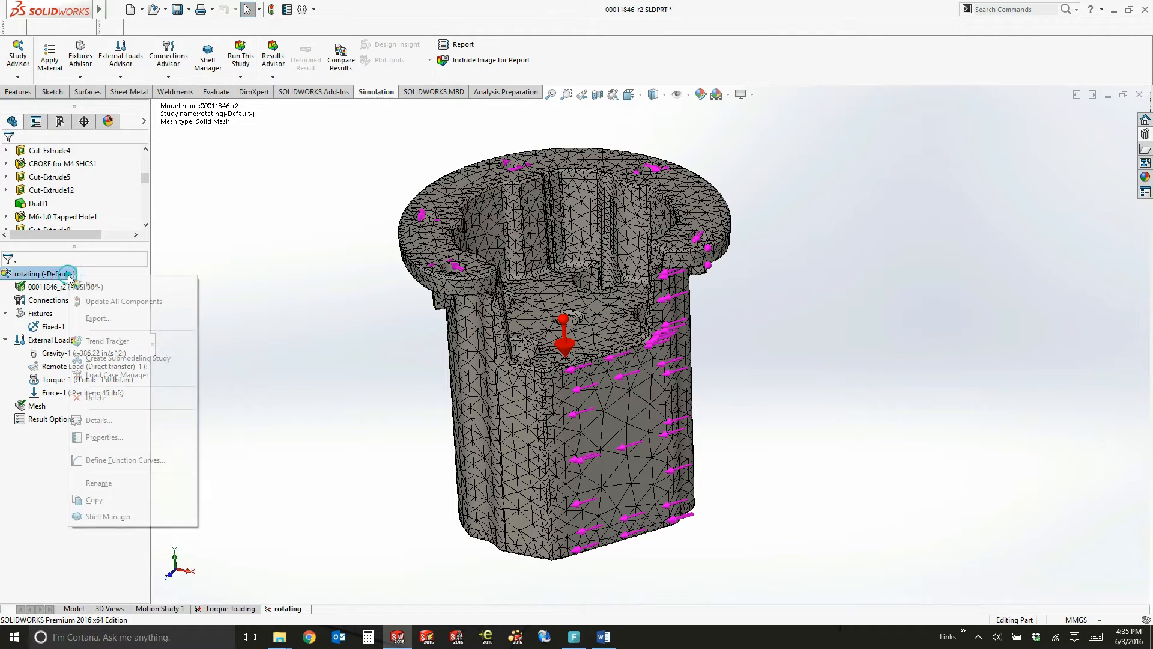
left_click(97, 285)
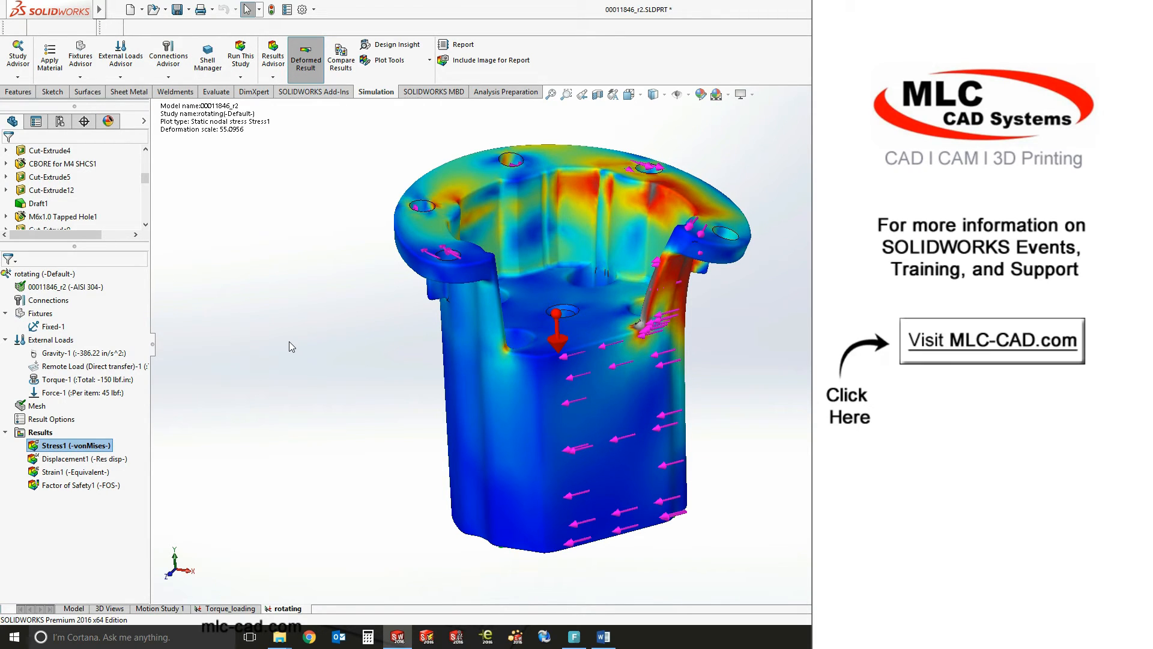
middle_click_drag(305, 348, 299, 391)
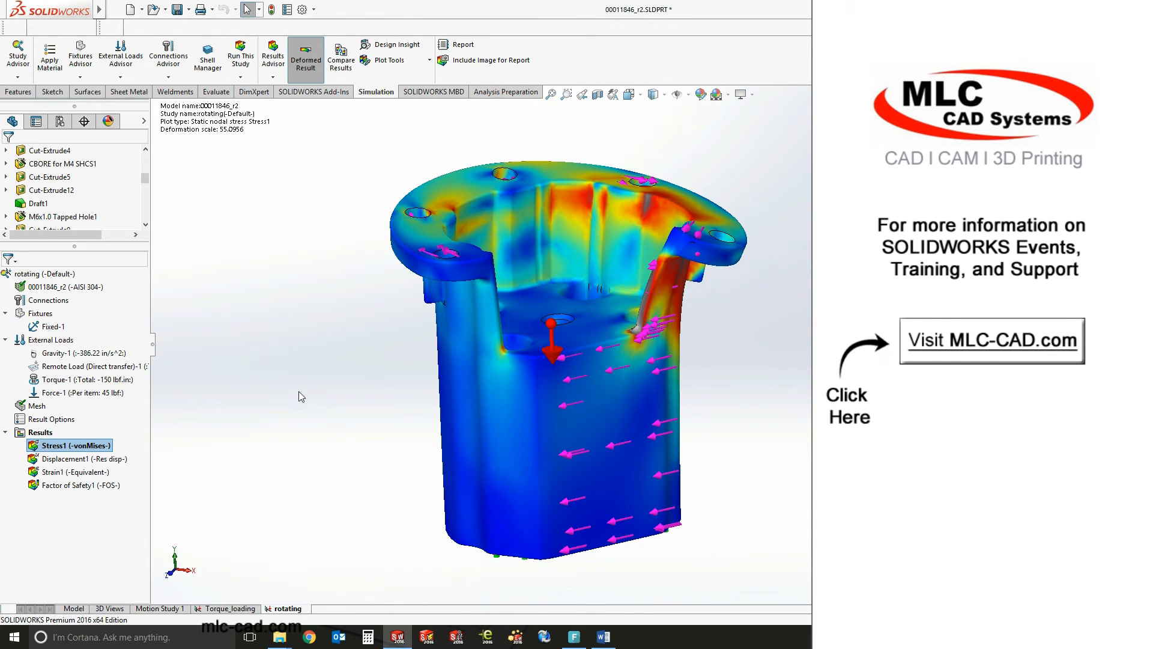